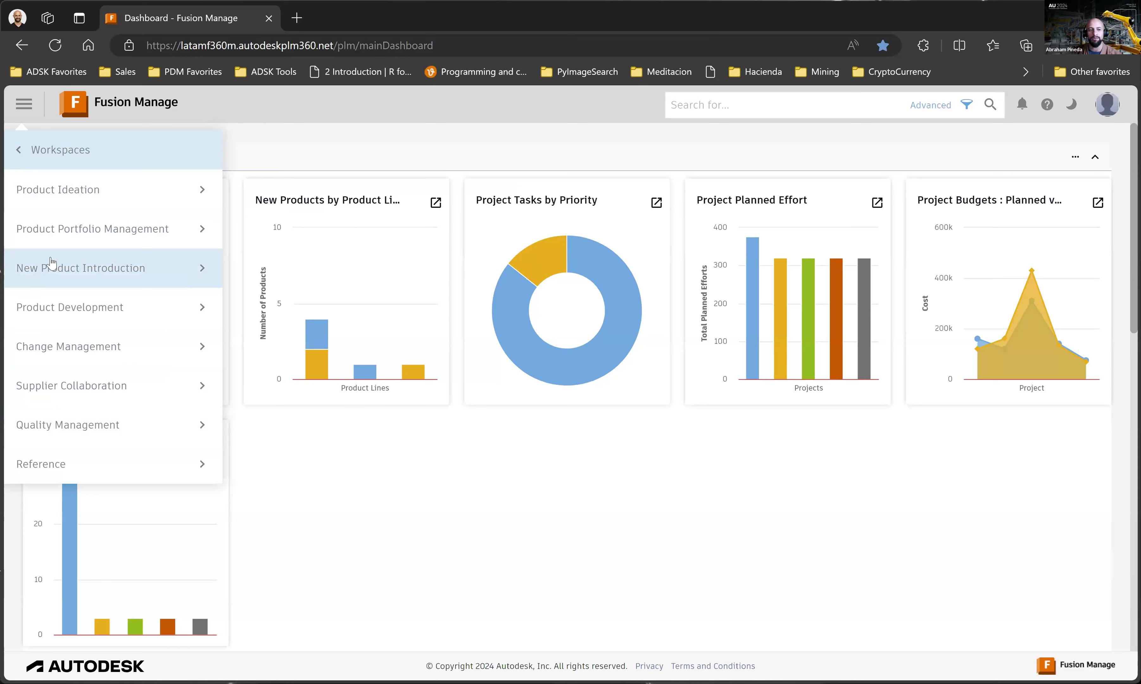
# - Open the Template Library from the administration area
pyautogui.click(23, 104)
pyautogui.click(26, 110)
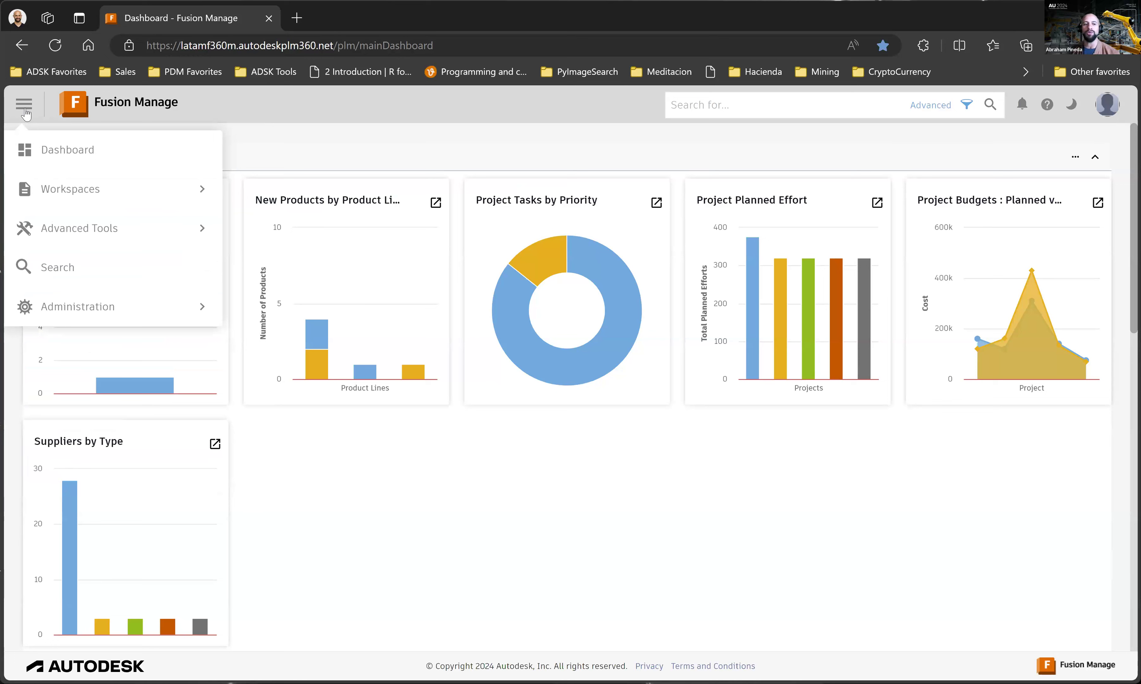
pyautogui.click(182, 308)
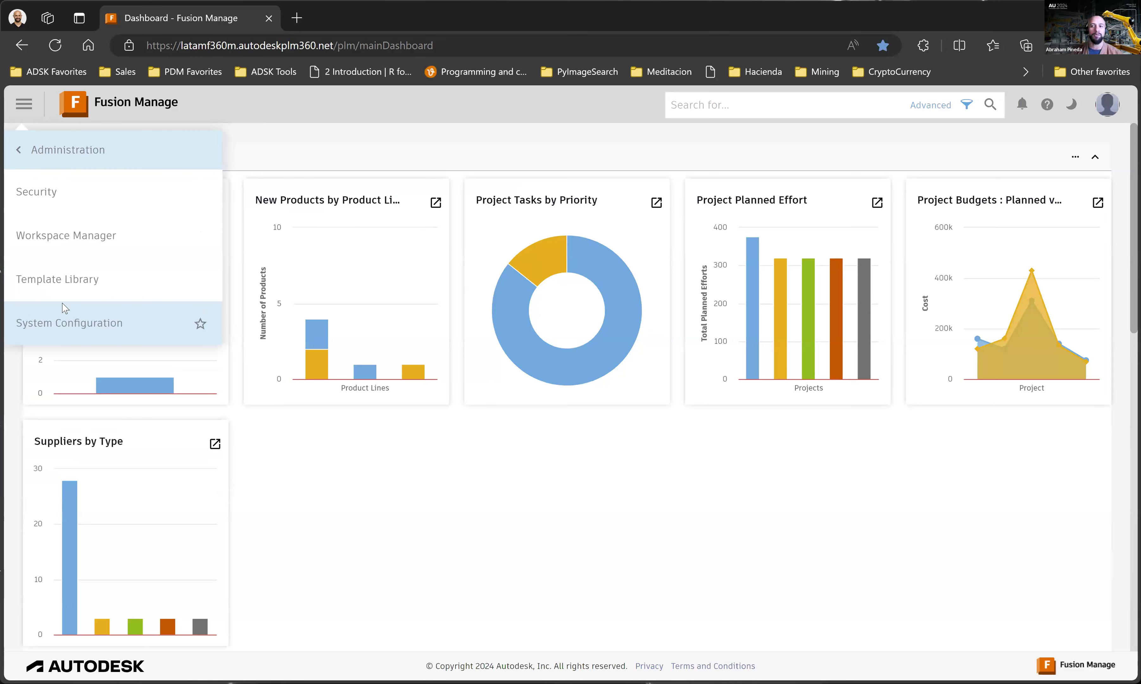
pyautogui.click(92, 280)
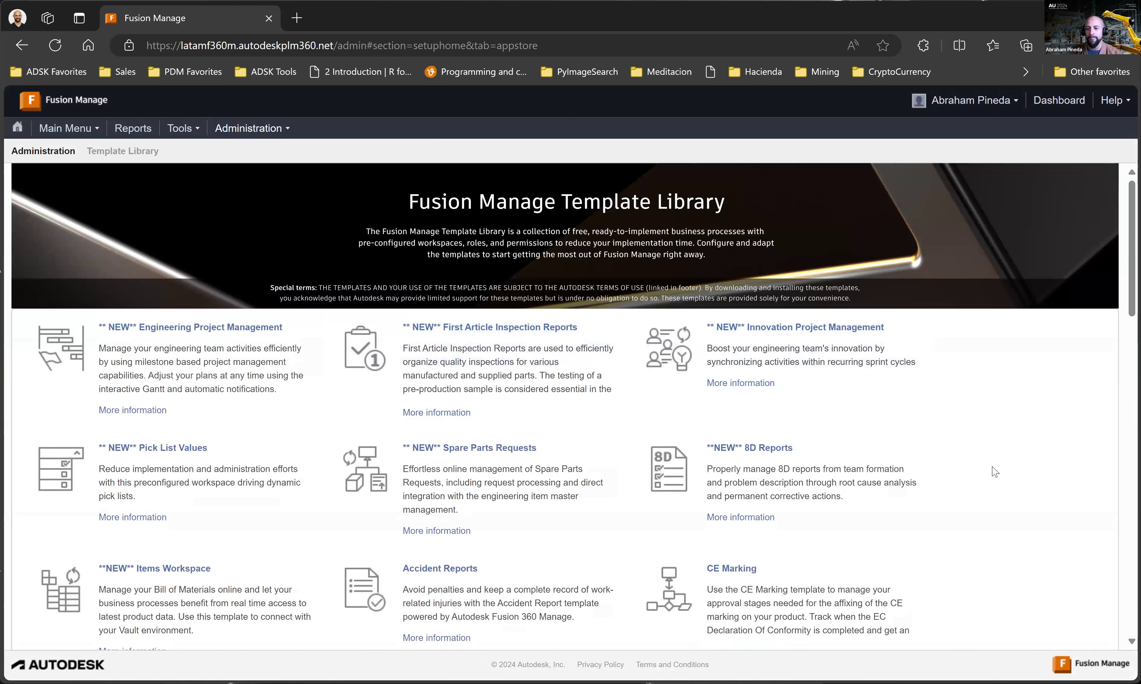
# - Browse the available templates in the library and open the Equipment calibration template
pyautogui.scroll(-2, 954, 468)
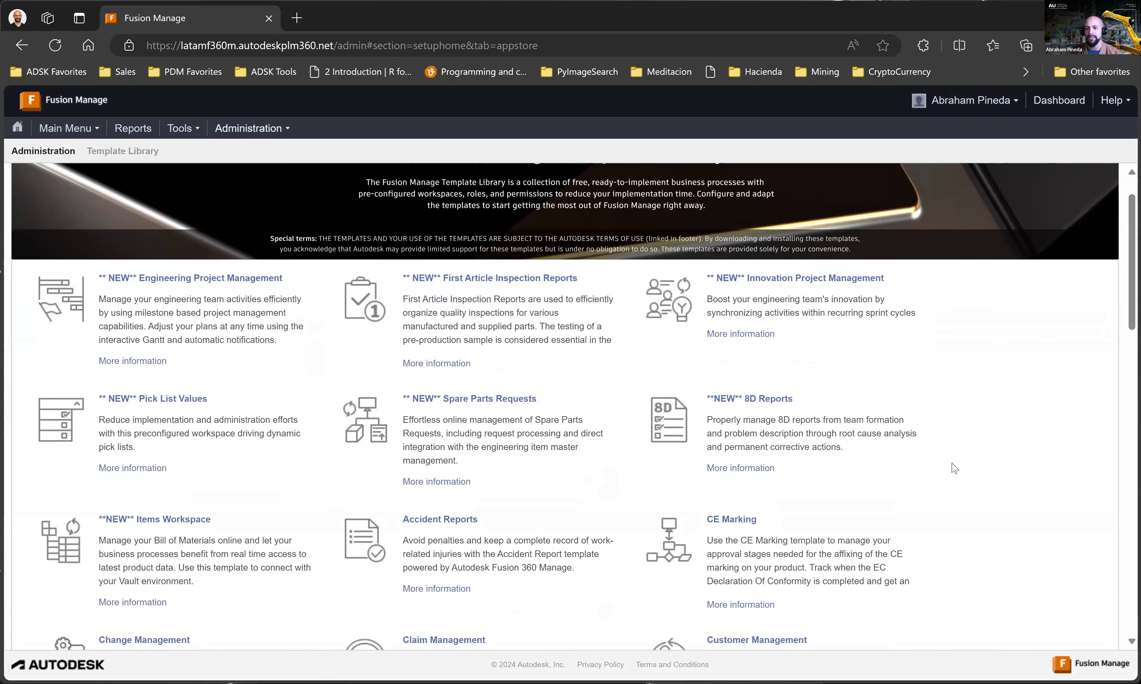
pyautogui.scroll(-4, 954, 468)
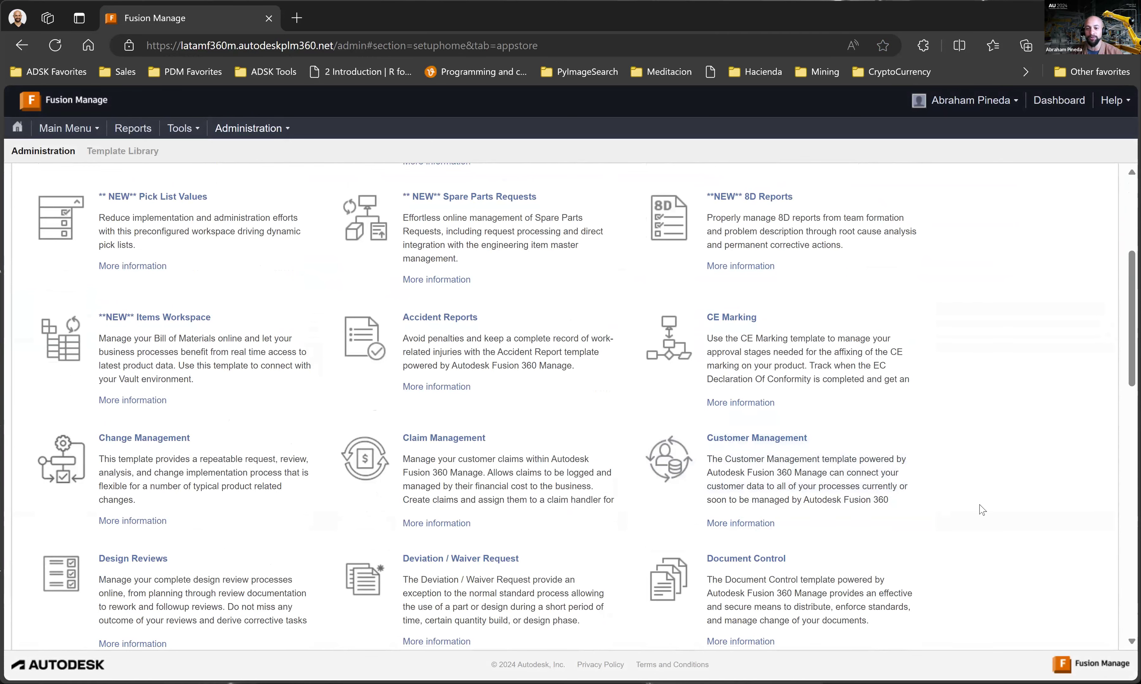
pyautogui.scroll(-3, 981, 509)
pyautogui.scroll(-4, 982, 509)
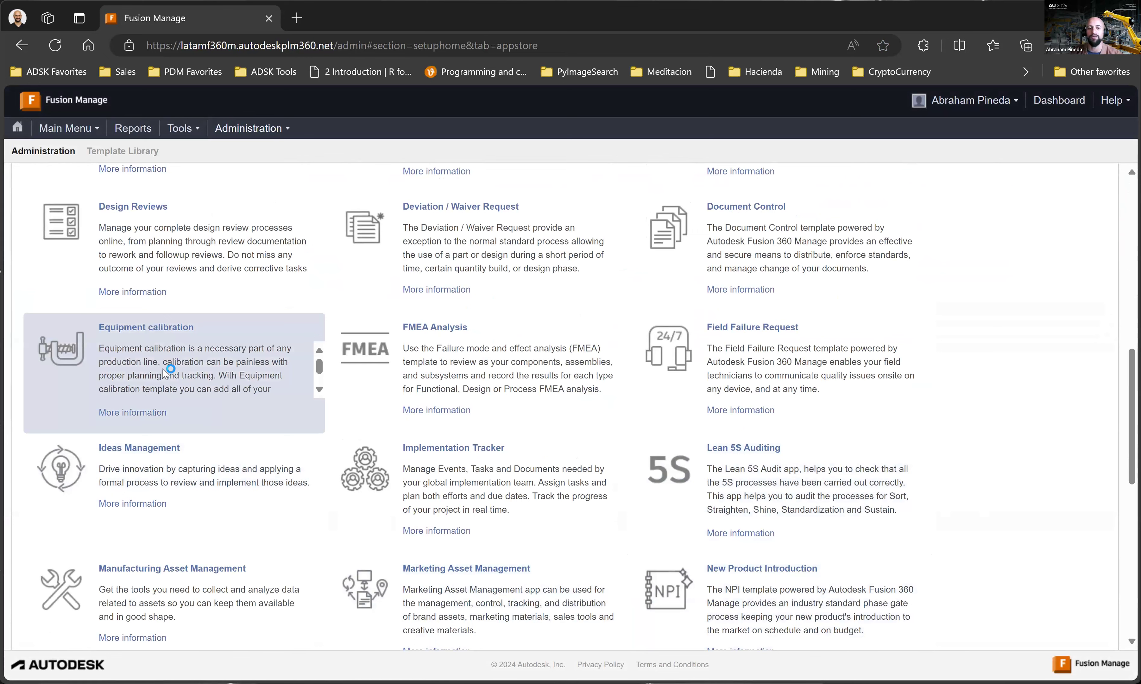
pyautogui.click(159, 330)
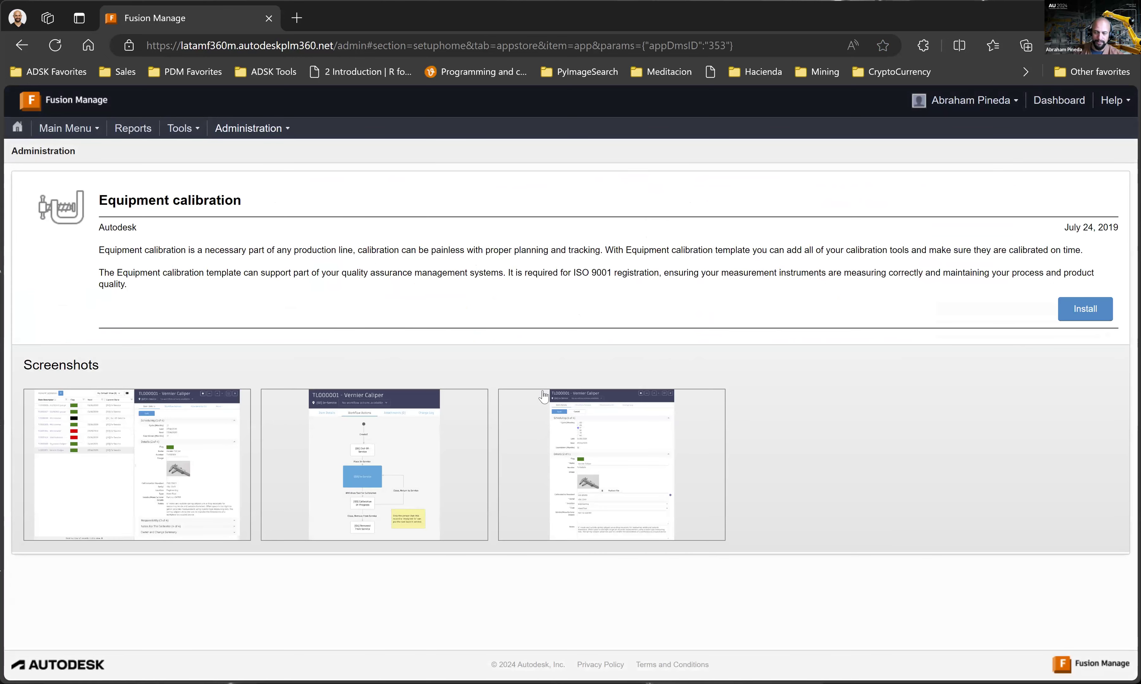
# - View the three Equipment calibration template screenshots enlarged one after another, then close the preview
pyautogui.click(154, 476)
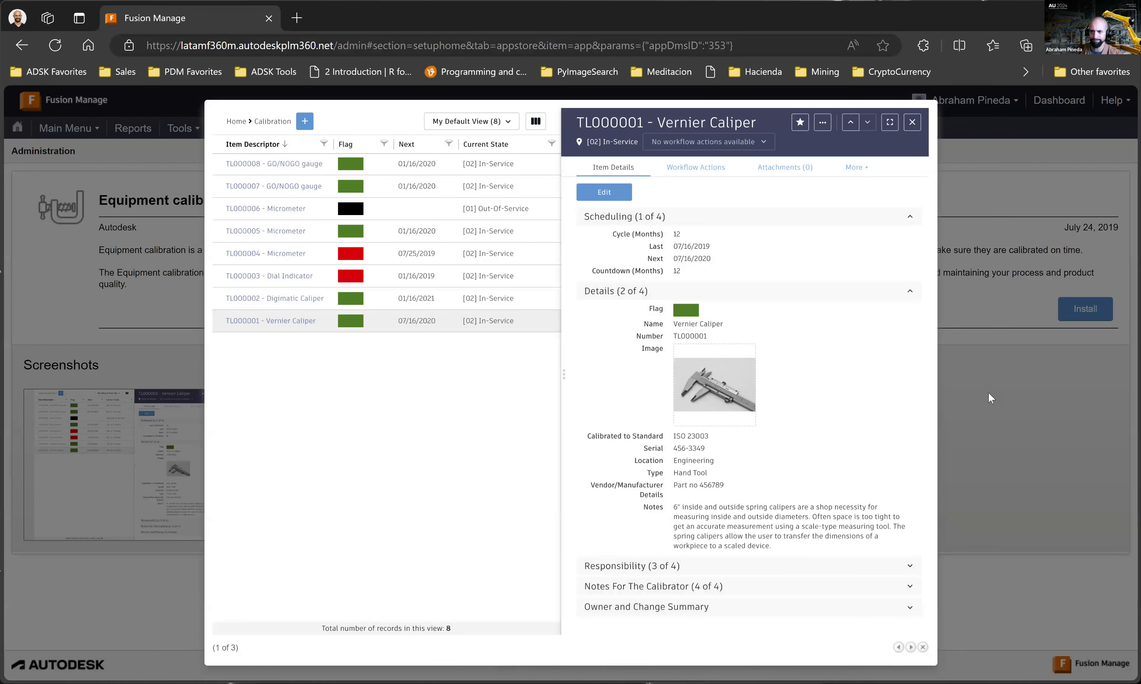
pyautogui.click(997, 422)
pyautogui.click(391, 498)
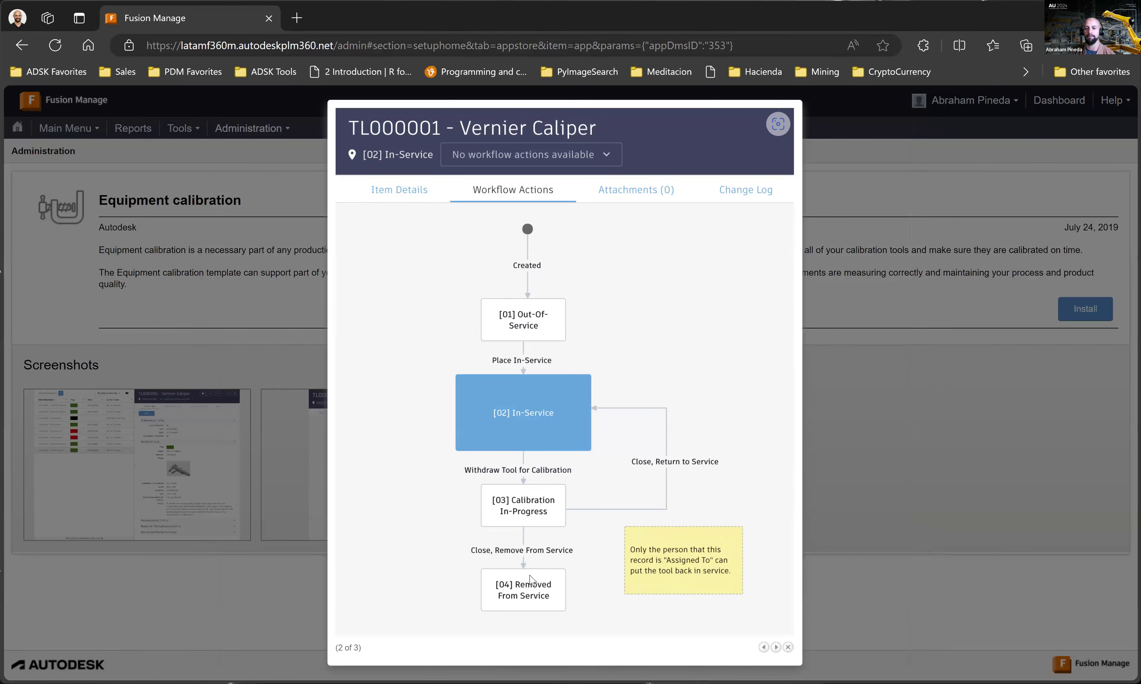
pyautogui.click(636, 491)
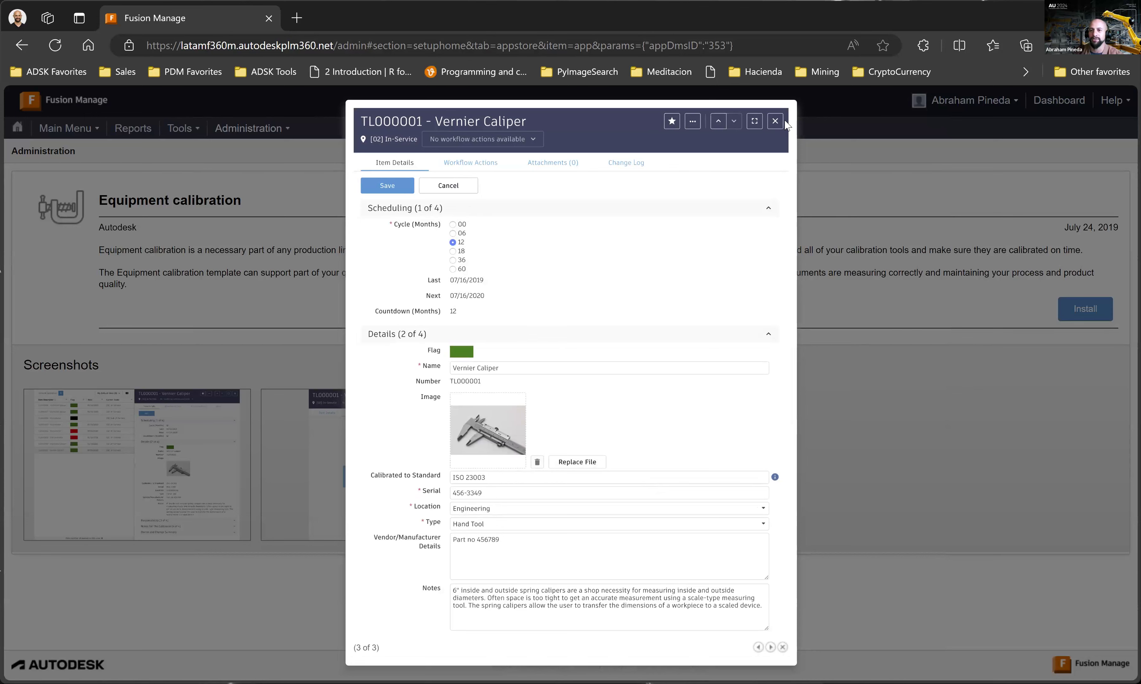
pyautogui.click(848, 197)
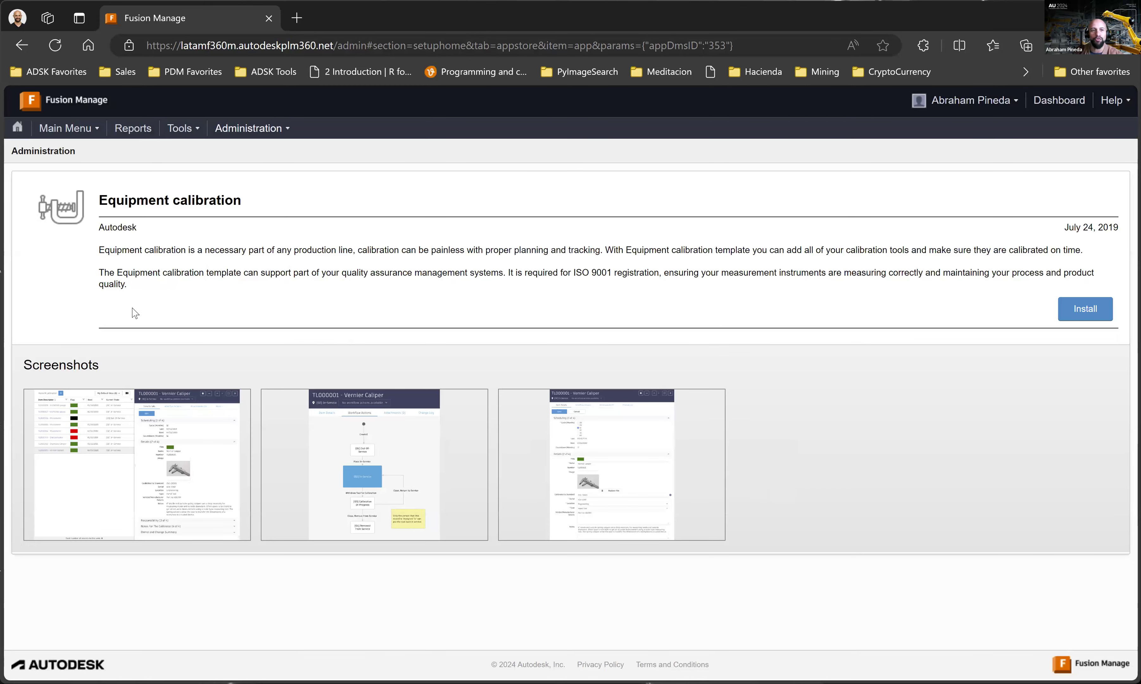
# - Return to the main dashboard and look over its bookmarked and recently viewed items
pyautogui.click(65, 128)
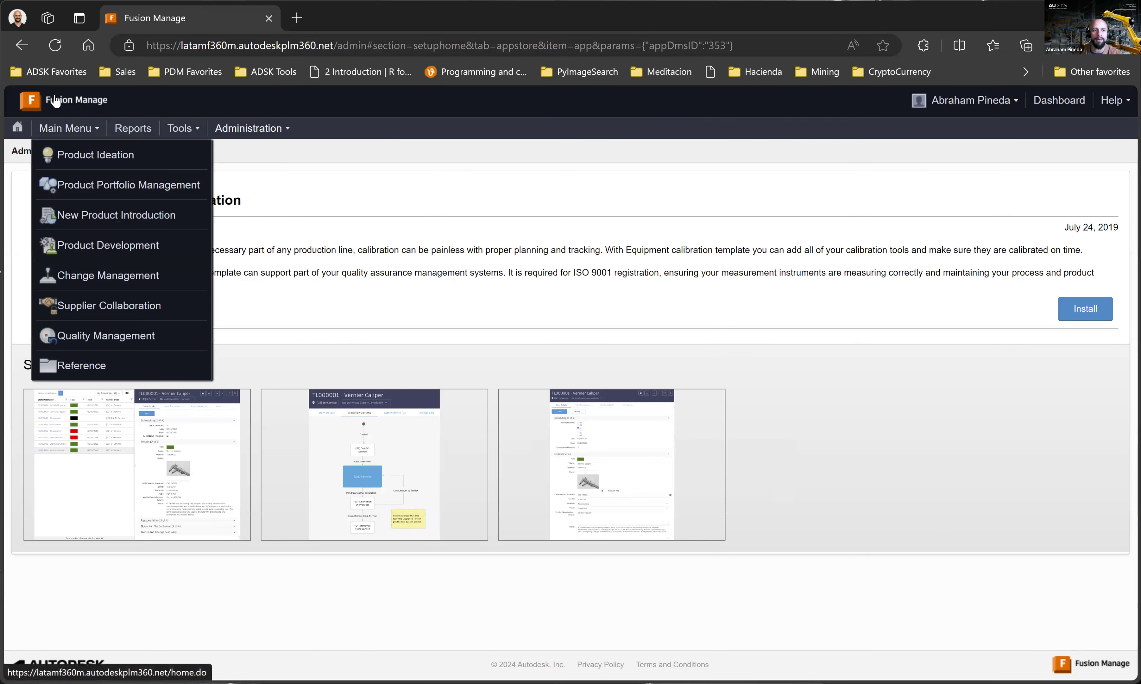
pyautogui.click(67, 106)
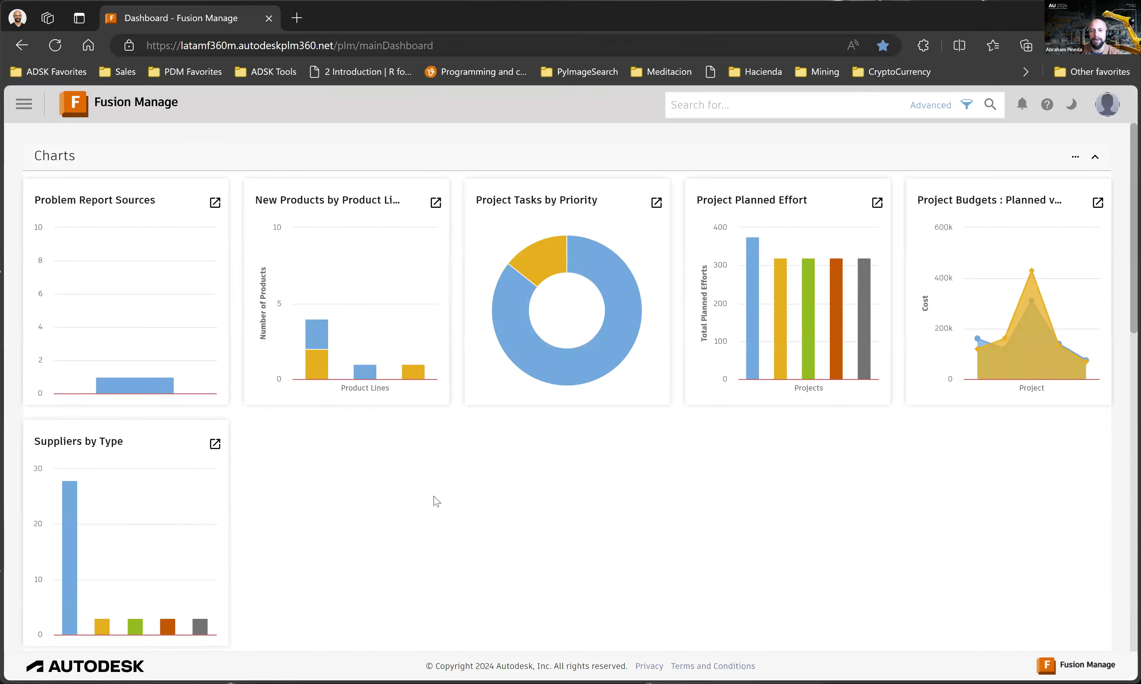
pyautogui.scroll(-15, 461, 471)
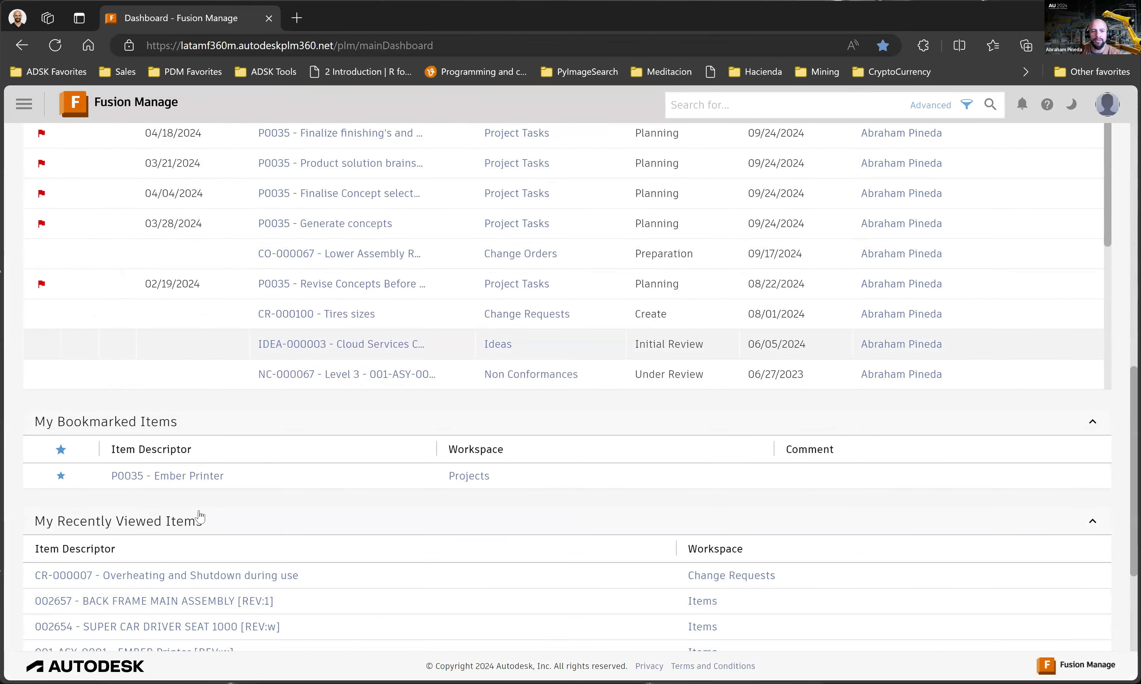
pyautogui.scroll(-1, 200, 517)
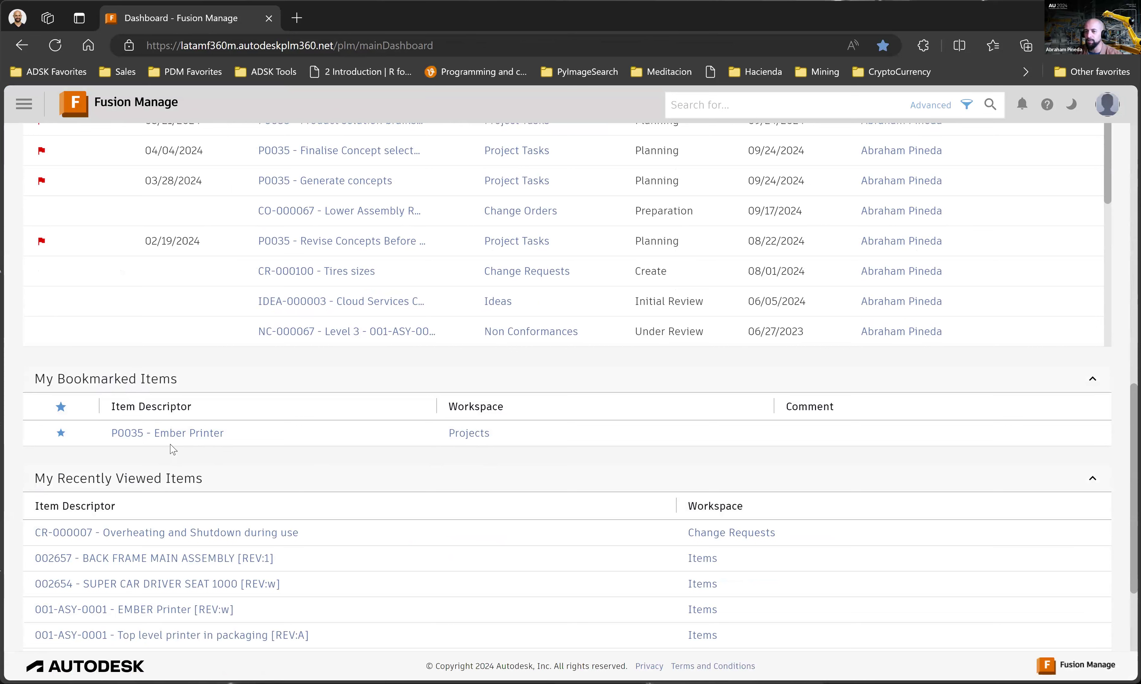
# - Look through the workspace categories and list the workspaces under Product Ideation, then dismiss the list
pyautogui.click(23, 104)
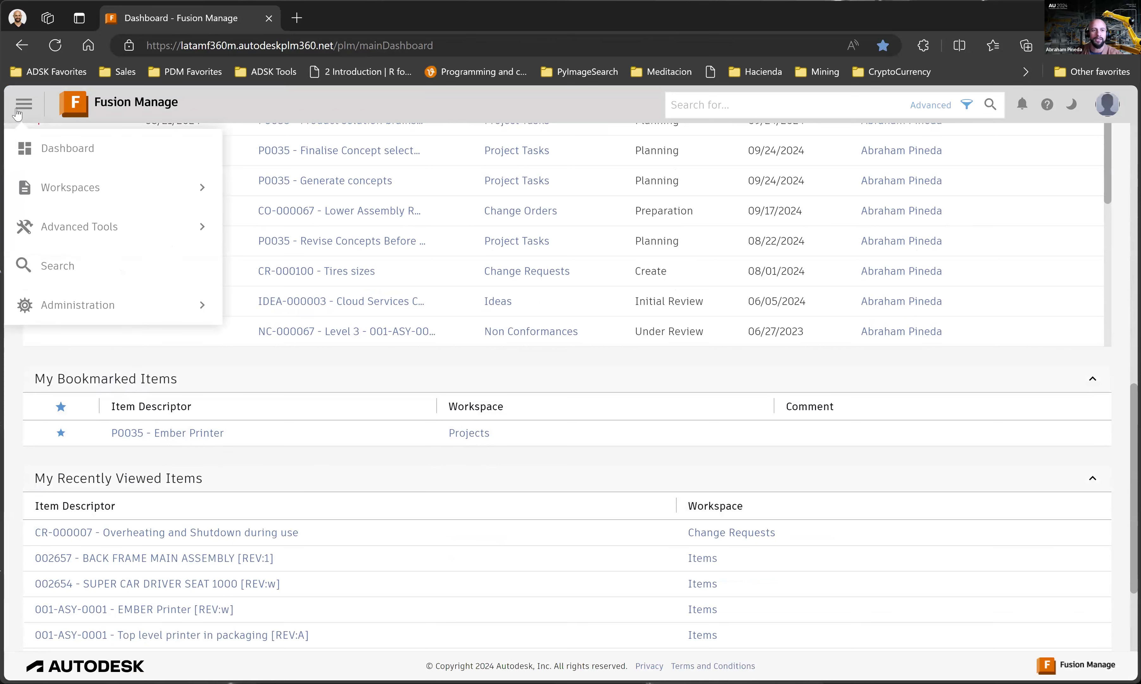
pyautogui.click(82, 193)
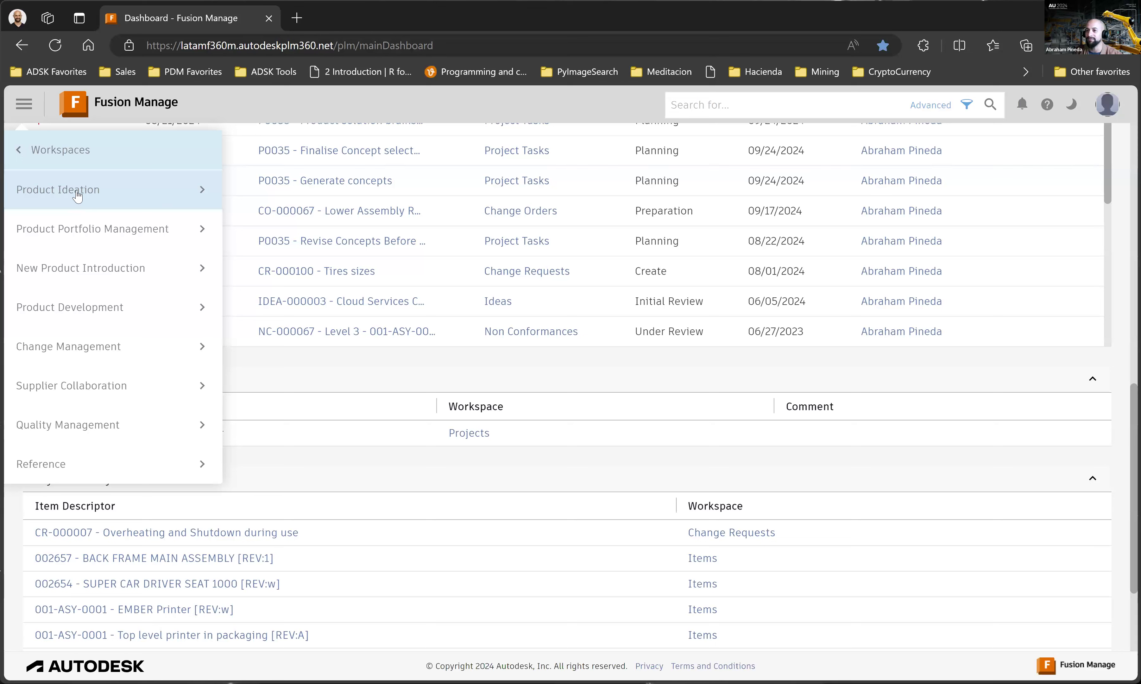
pyautogui.click(77, 196)
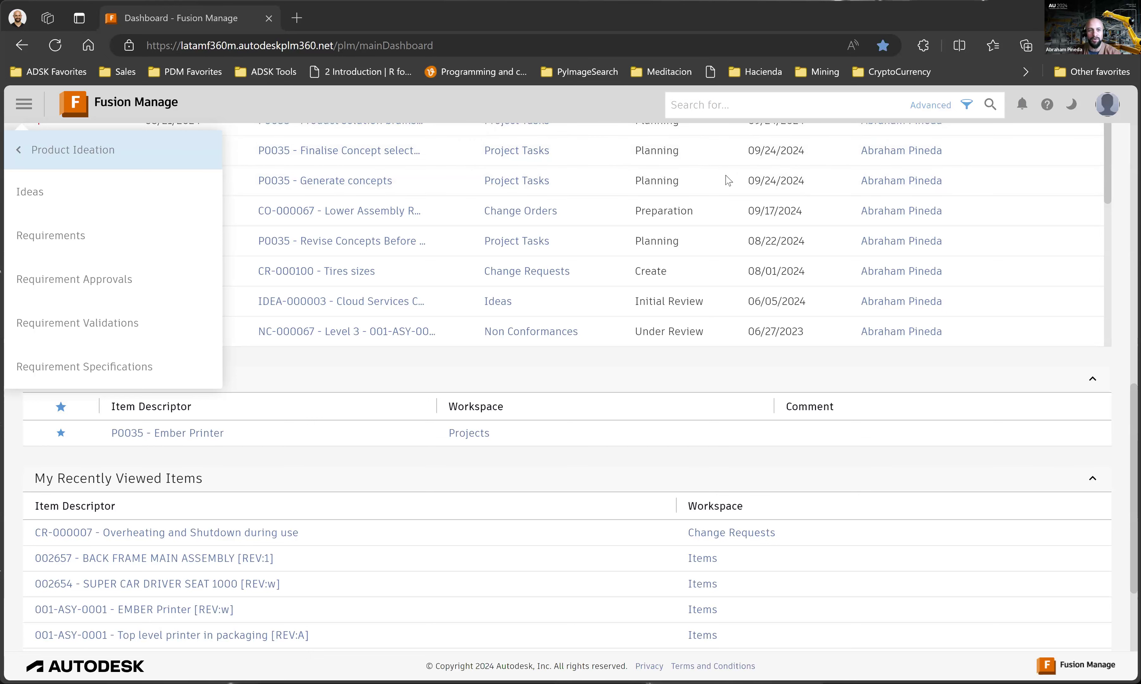
pyautogui.click(346, 374)
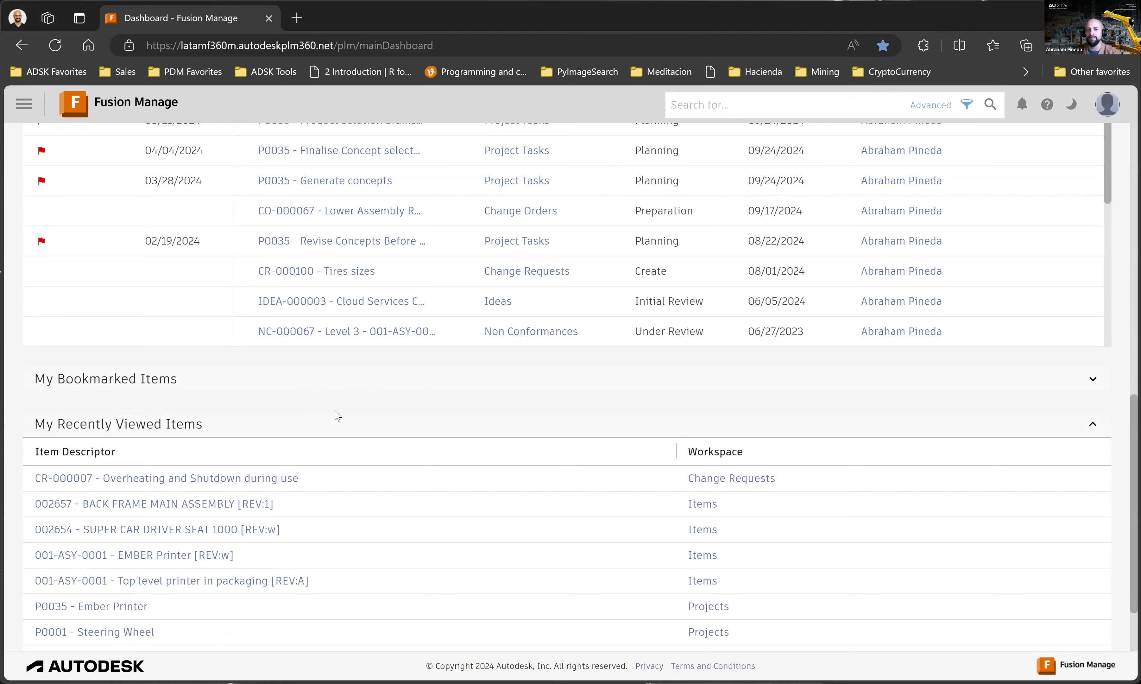
# - Review the My Outstanding Work list on the dashboard
pyautogui.scroll(5, 363, 401)
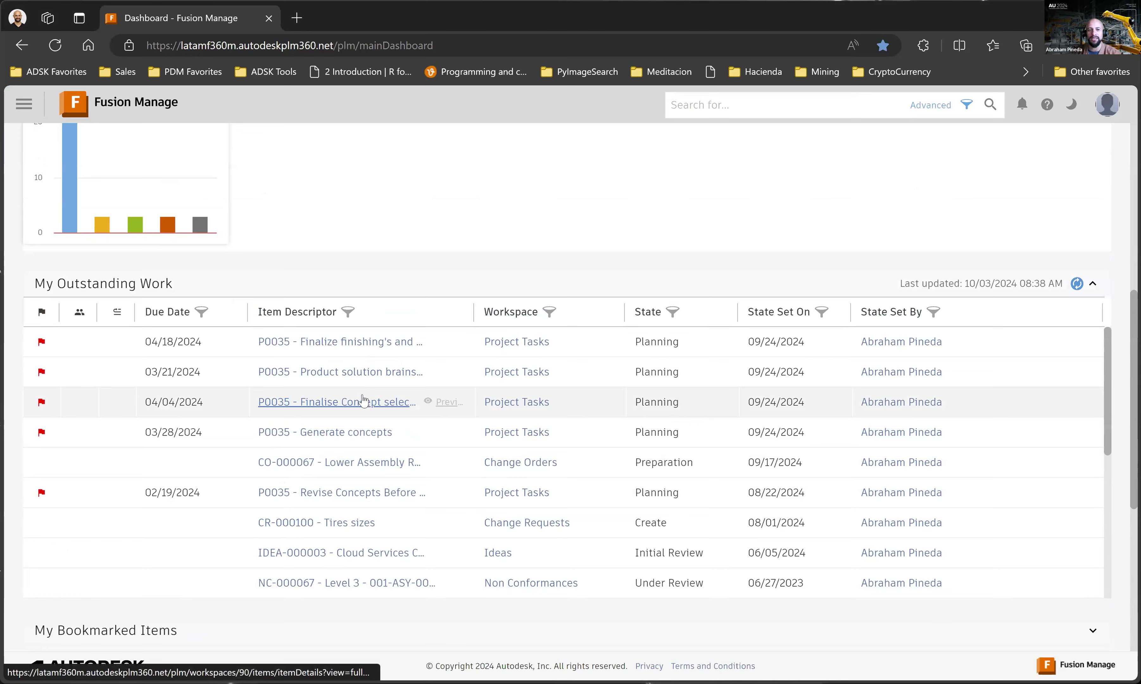
pyautogui.scroll(-1, 364, 401)
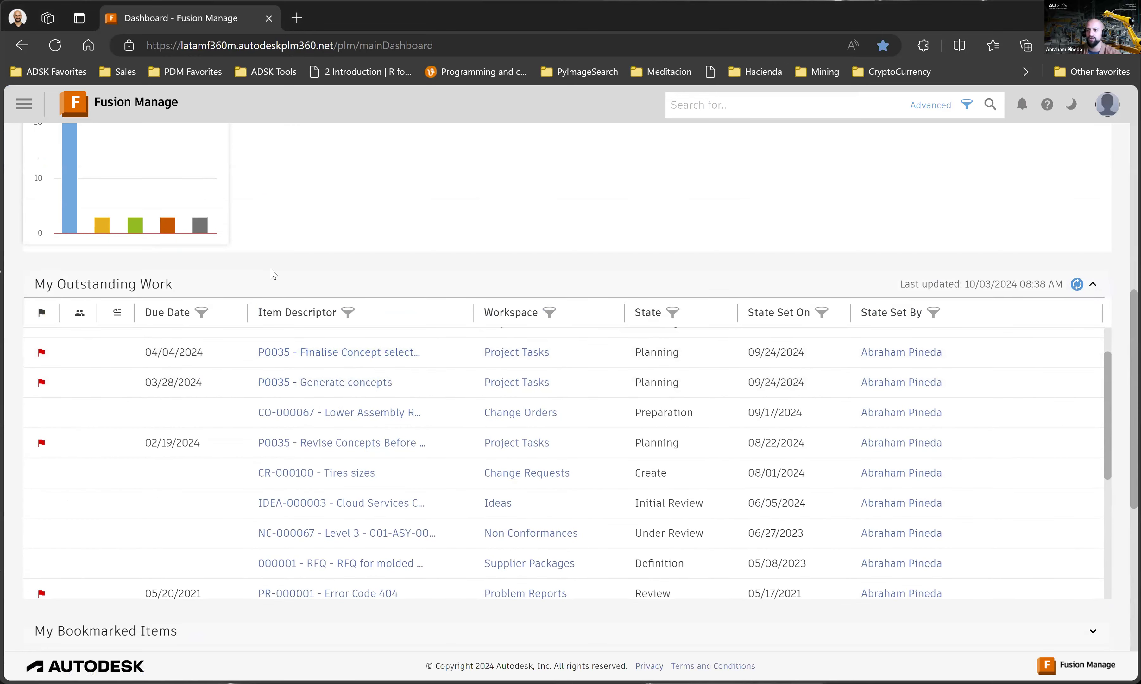
pyautogui.scroll(1, 273, 274)
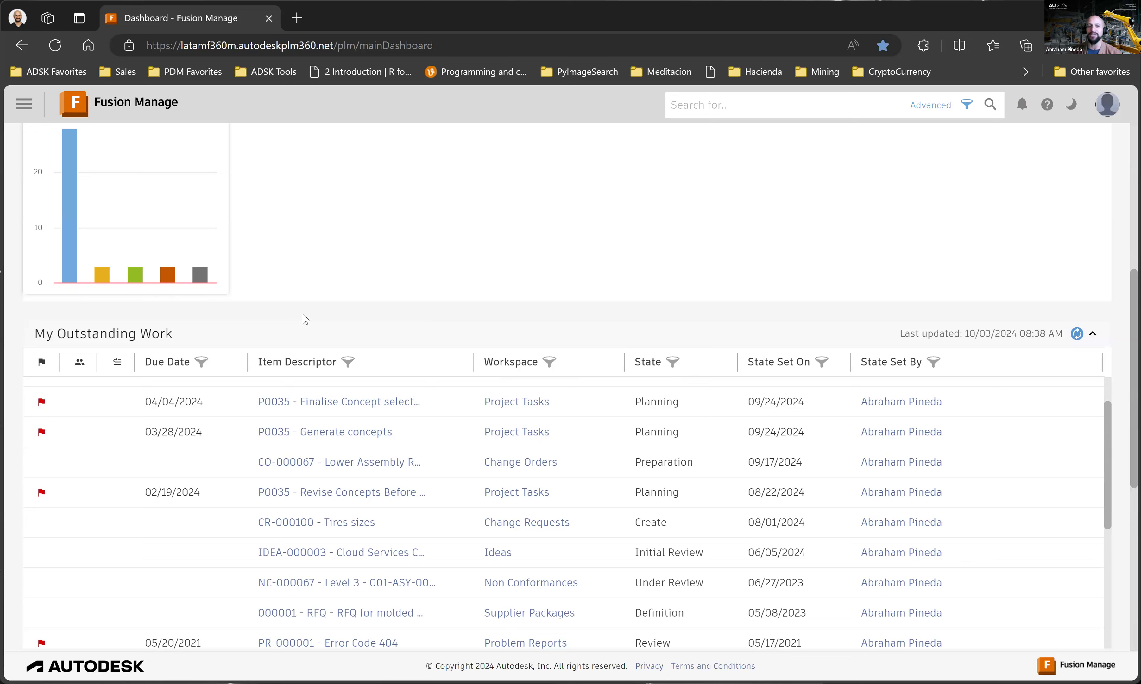
# - Open the Ideas workspace in the Product Ideation category
pyautogui.click(23, 104)
pyautogui.click(60, 186)
pyautogui.click(60, 195)
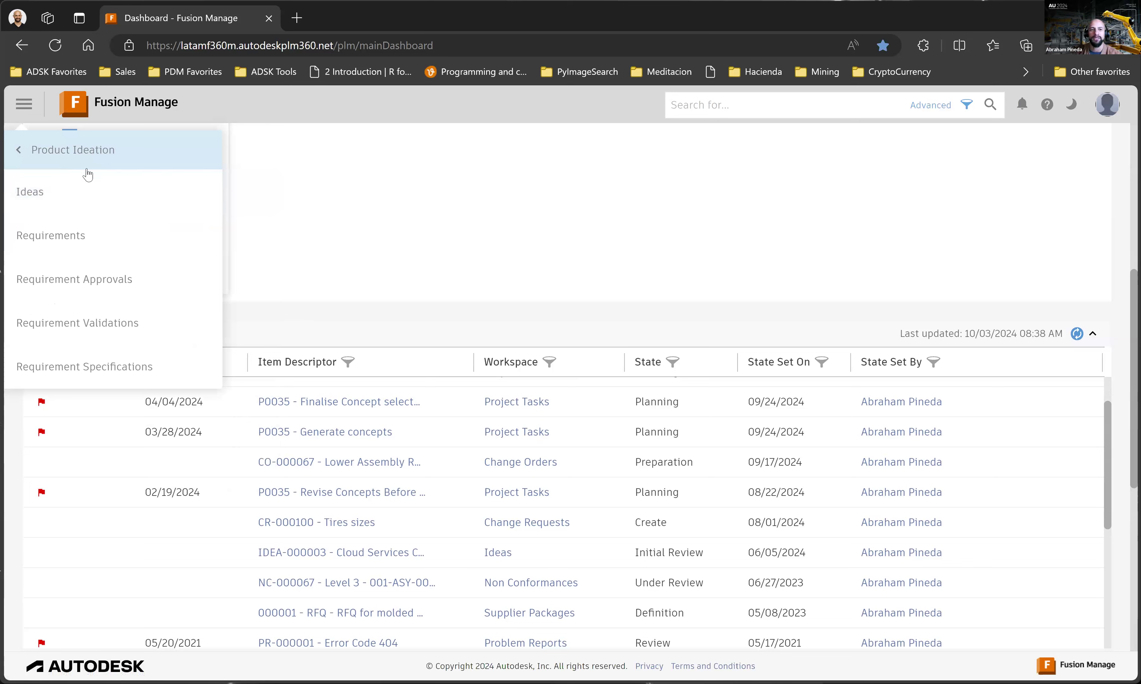
pyautogui.click(60, 193)
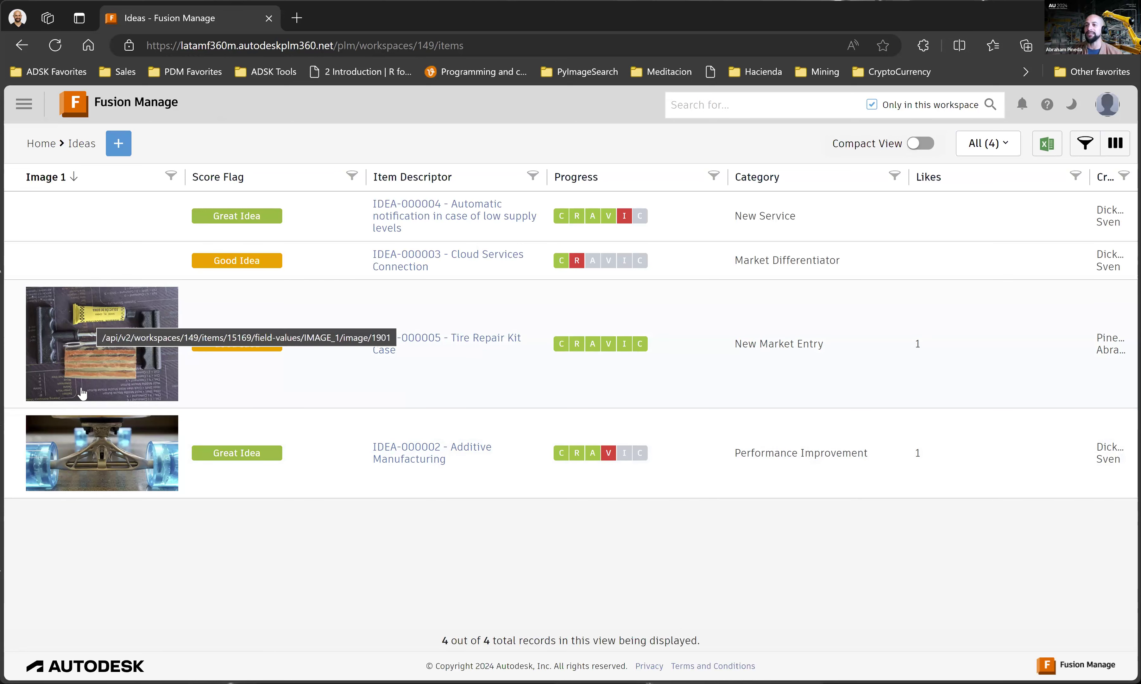
# - Open the Tire Repair Kit Case idea in full view and review its sections
pyautogui.click(124, 368)
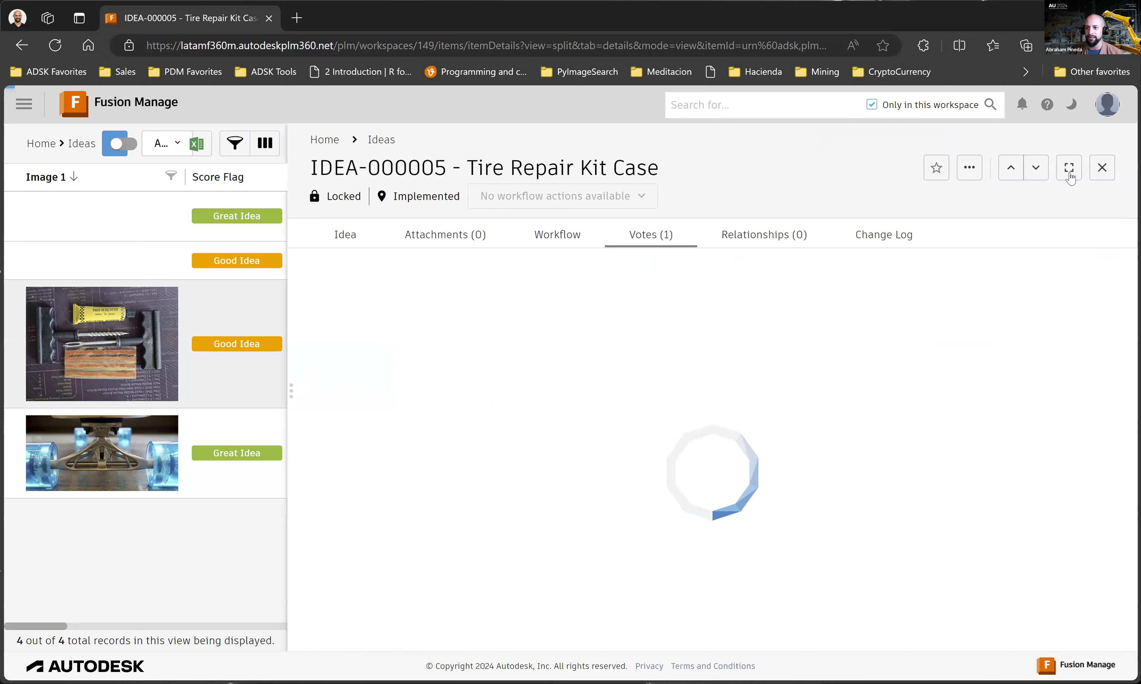
pyautogui.click(1064, 178)
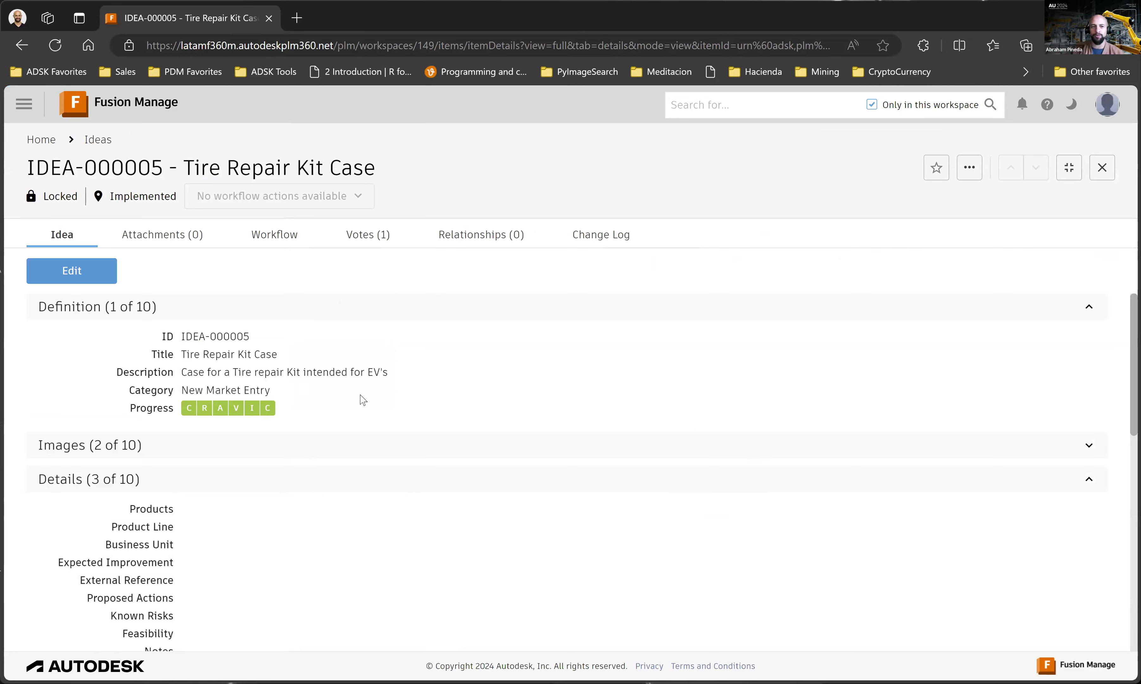
pyautogui.scroll(-10, 408, 382)
pyautogui.scroll(10, 410, 384)
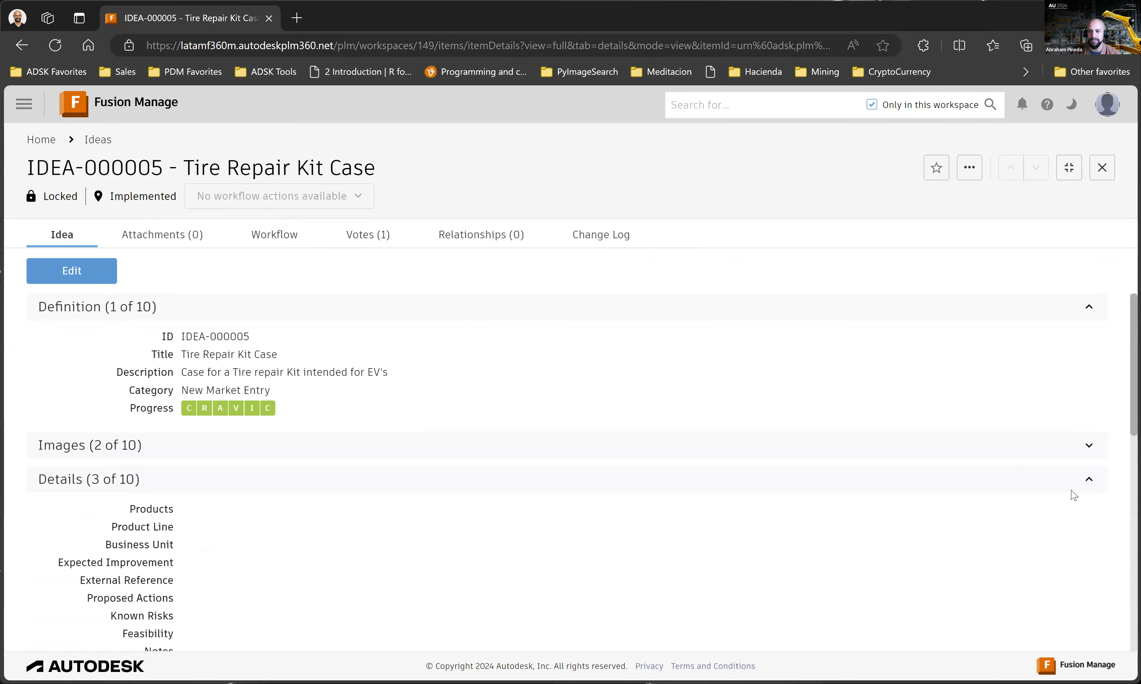
# - View each of the four pictures in the idea's Images section enlarged, and leave the Details and Images sections collapsed
pyautogui.click(1089, 479)
pyautogui.click(1089, 446)
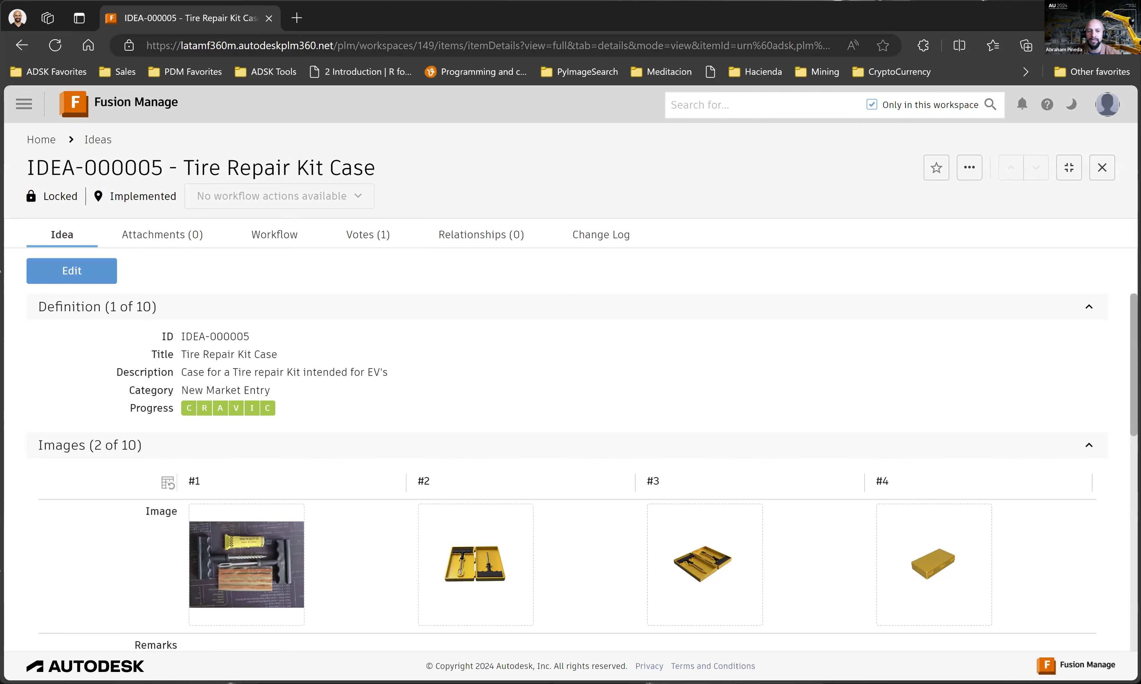
pyautogui.click(250, 594)
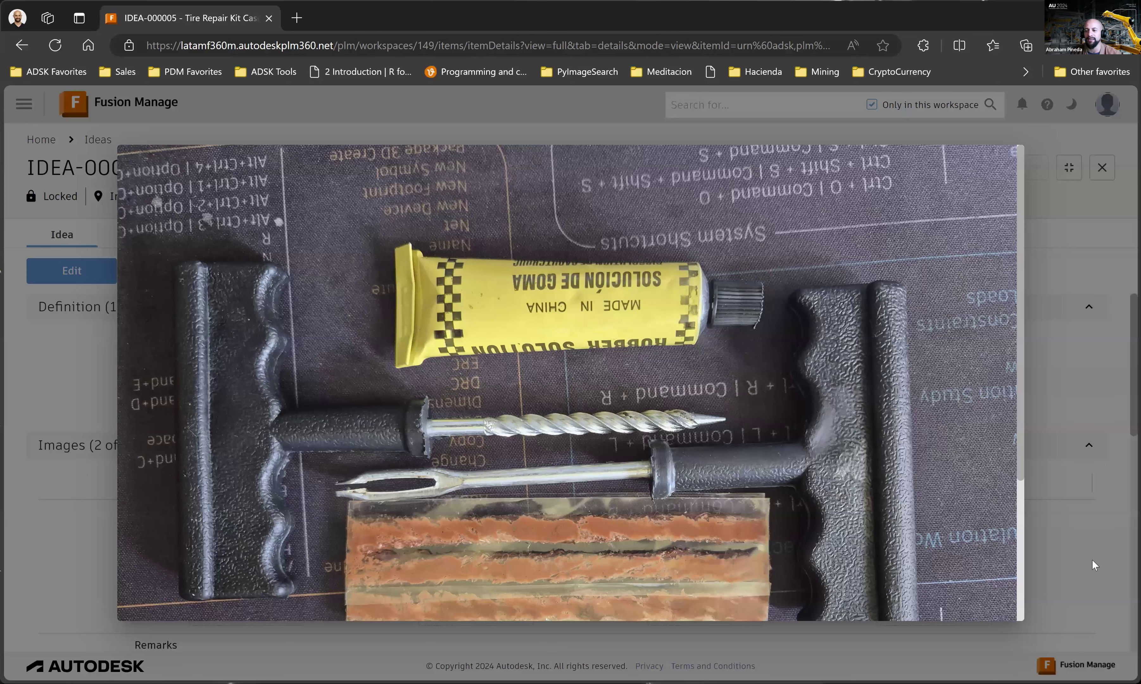
pyautogui.click(1092, 561)
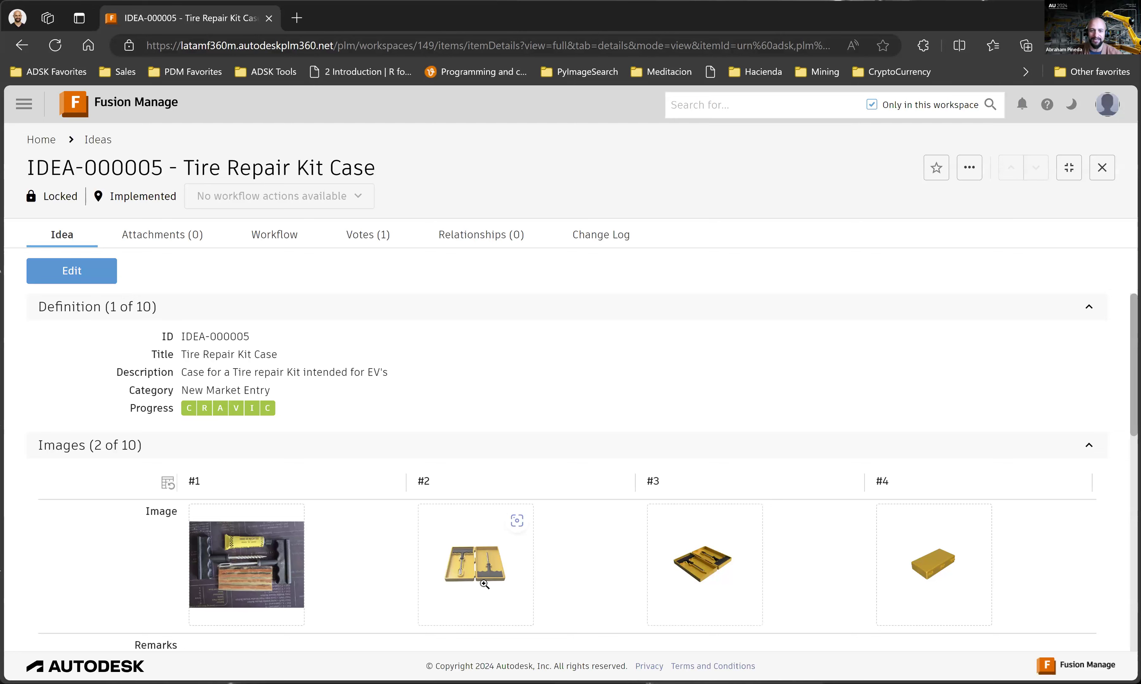
pyautogui.click(484, 577)
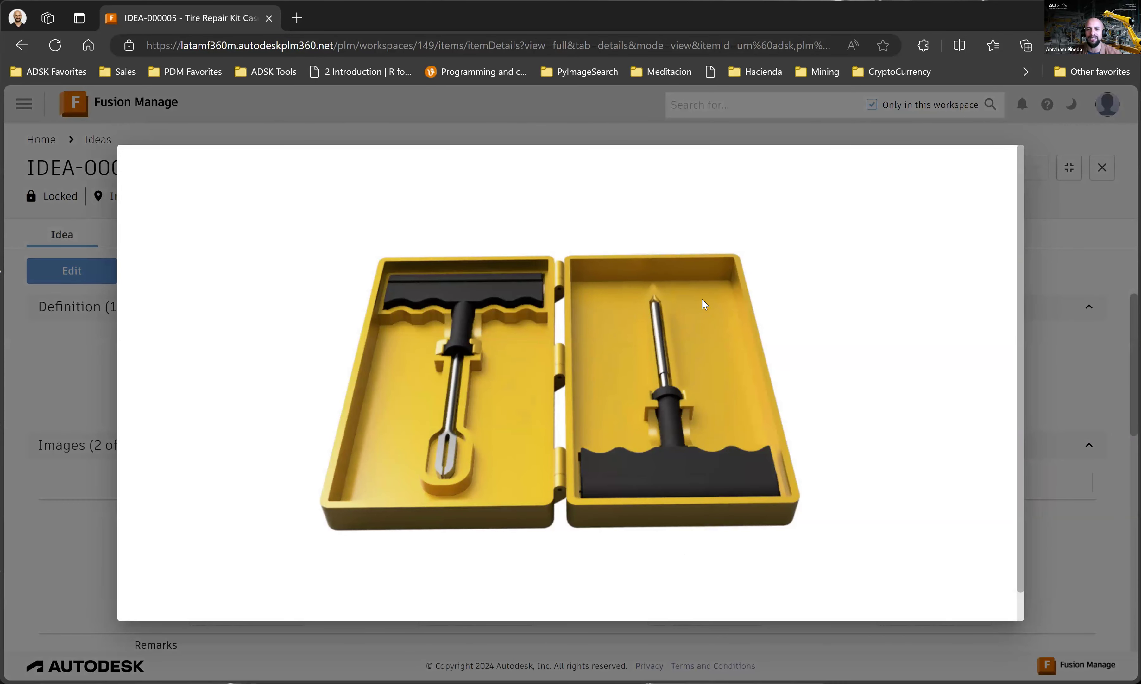
pyautogui.click(1115, 558)
pyautogui.click(693, 570)
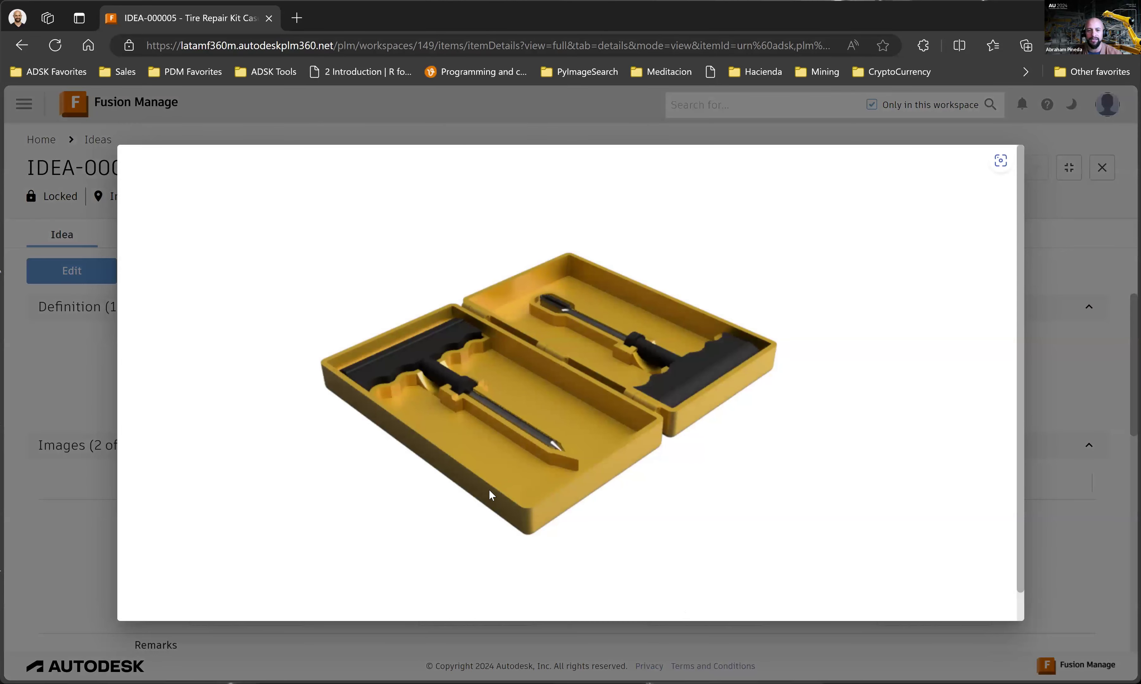
pyautogui.click(925, 583)
pyautogui.click(931, 561)
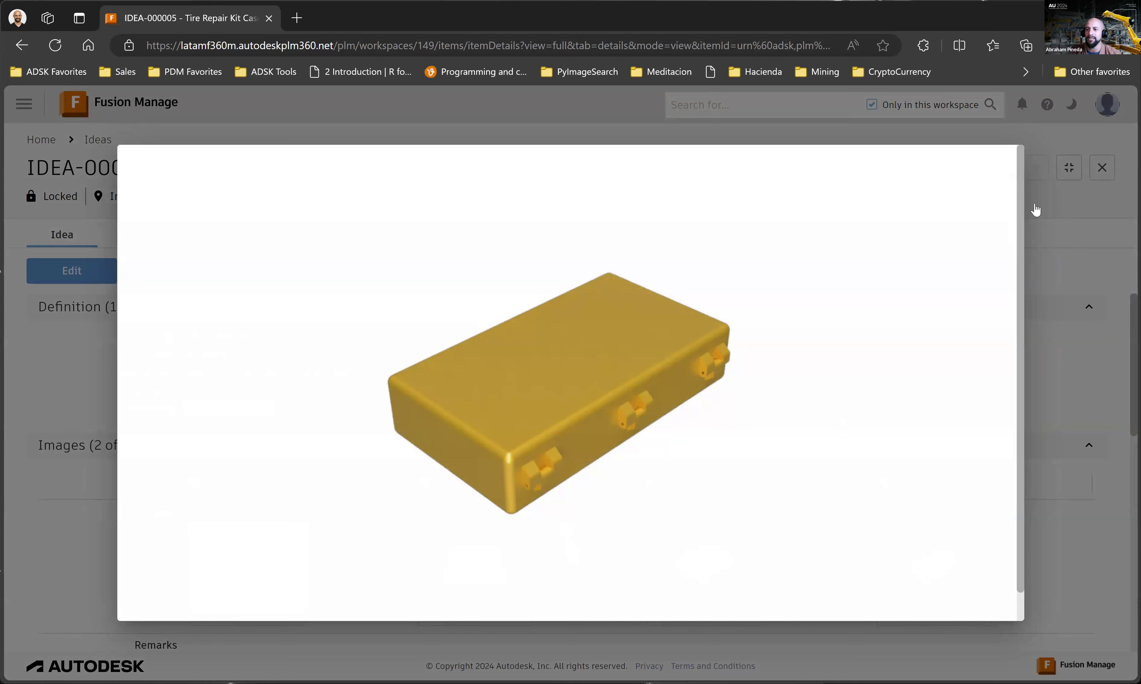
pyautogui.click(1089, 242)
pyautogui.scroll(-2, 400, 504)
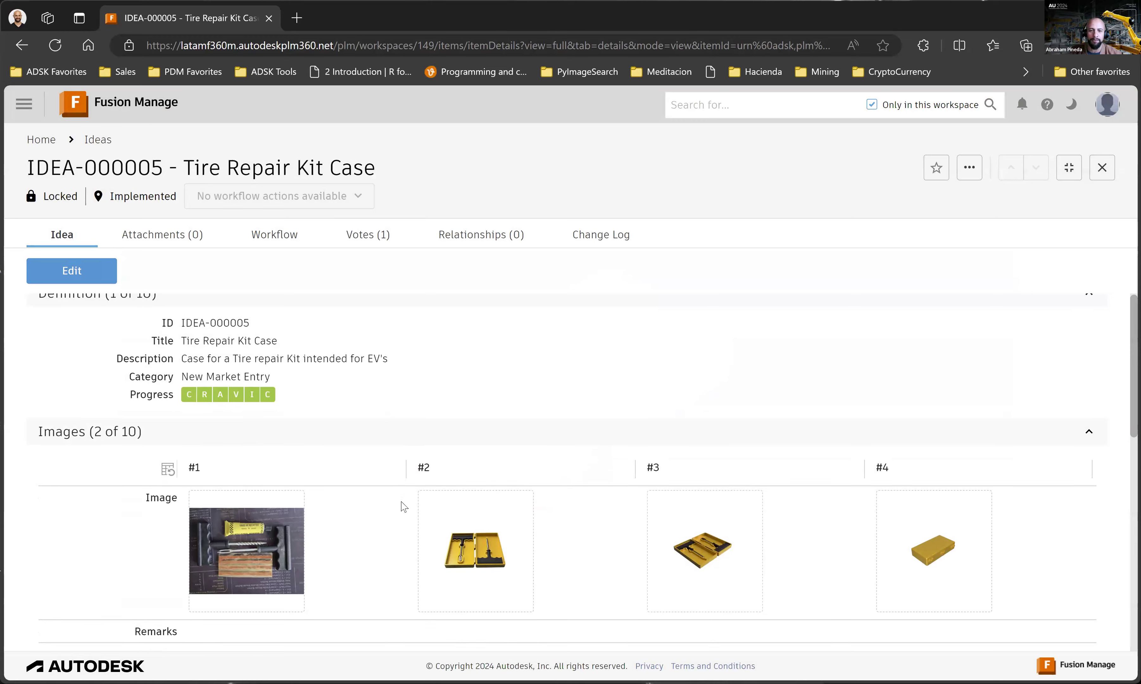
pyautogui.click(1090, 347)
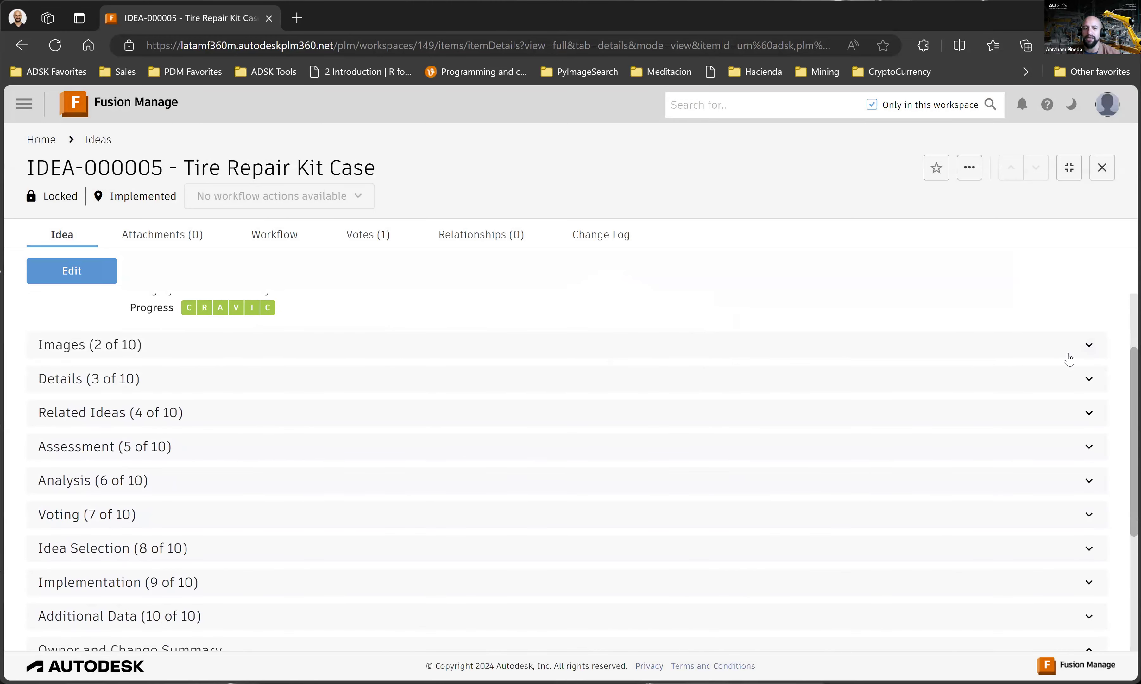
# - Expand the idea's Details section and review its fields, including the Team members and Idea Status
pyautogui.click(1089, 378)
pyautogui.scroll(-2, 819, 440)
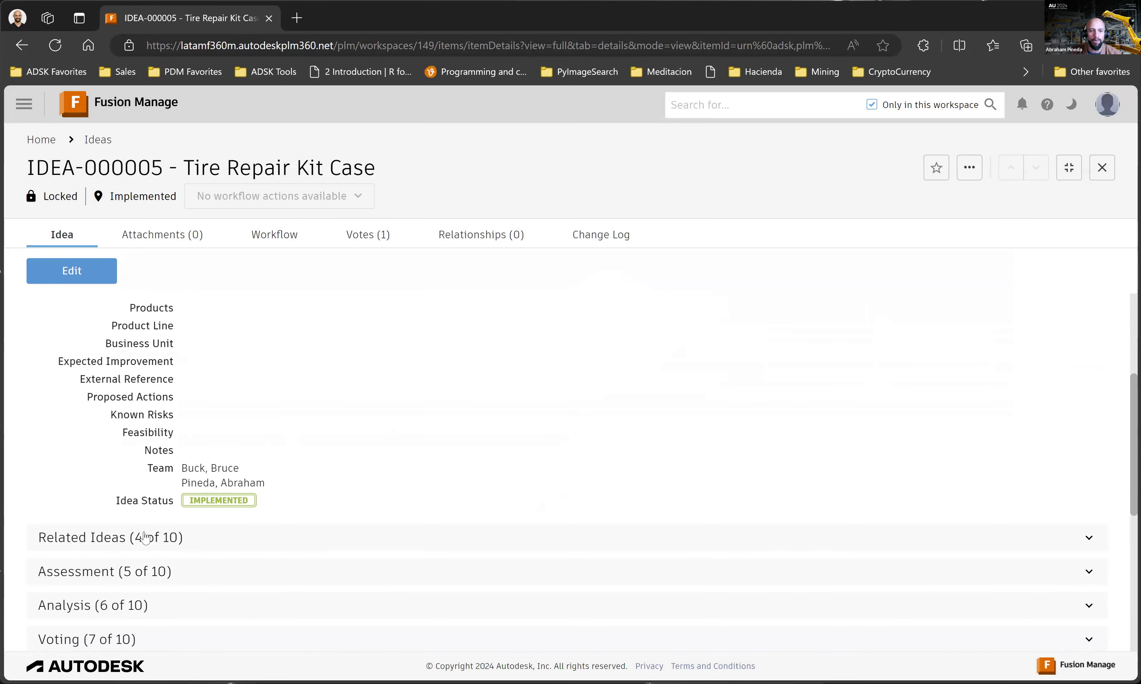
pyautogui.moveTo(146, 464); pyautogui.dragTo(300, 490)
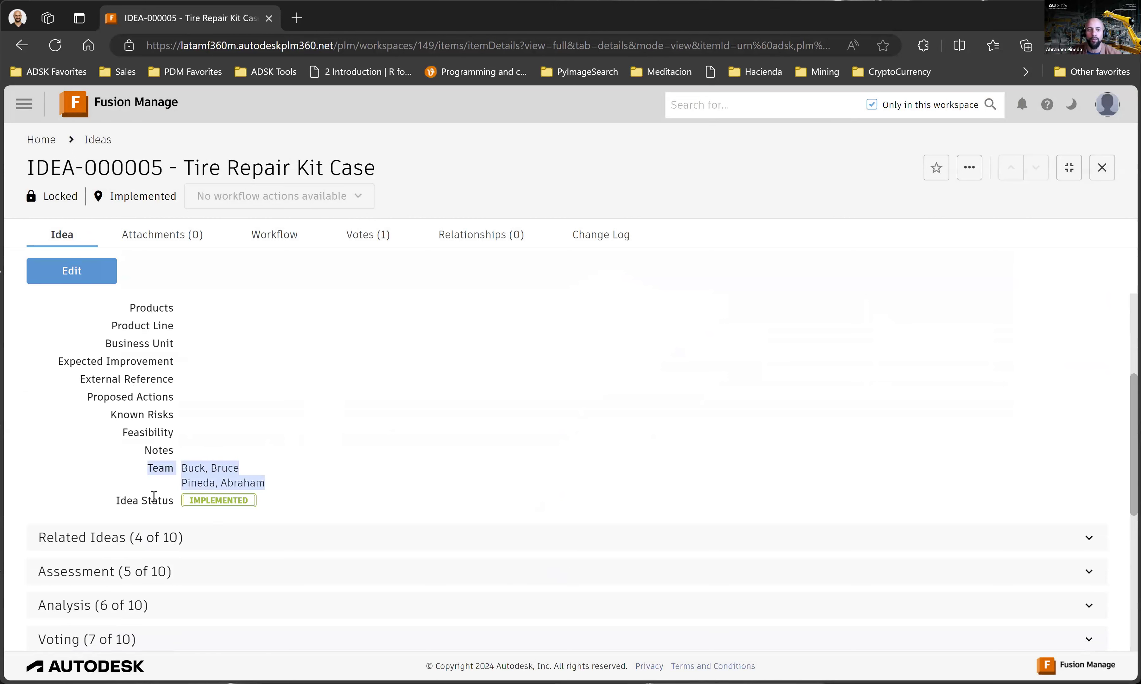
pyautogui.click(174, 480)
pyautogui.scroll(-2, 581, 464)
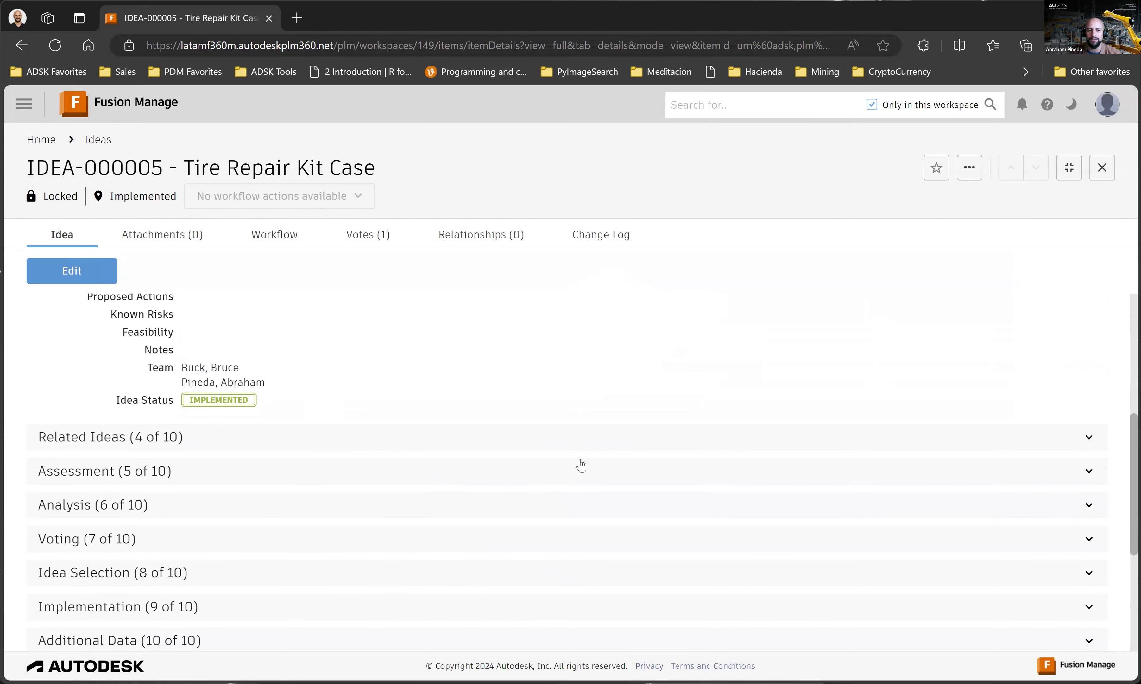
# - Expand the Related Ideas section and look through its similar, related, conflicting and other entries
pyautogui.click(595, 441)
pyautogui.scroll(-1, 551, 436)
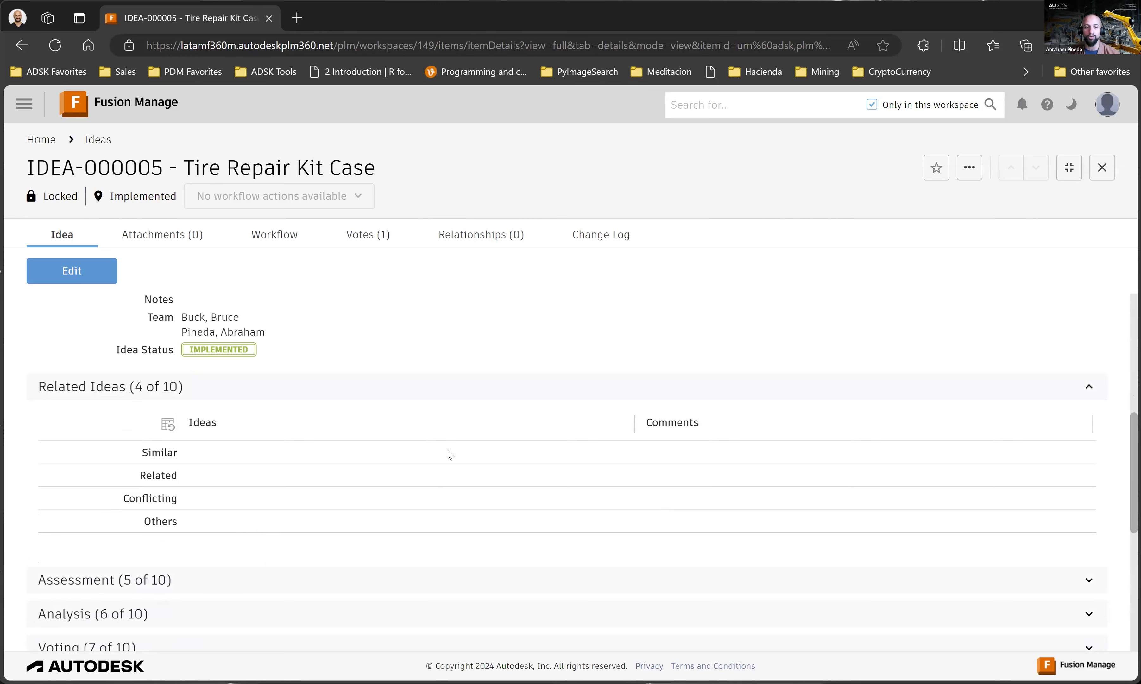
pyautogui.scroll(-4, 446, 451)
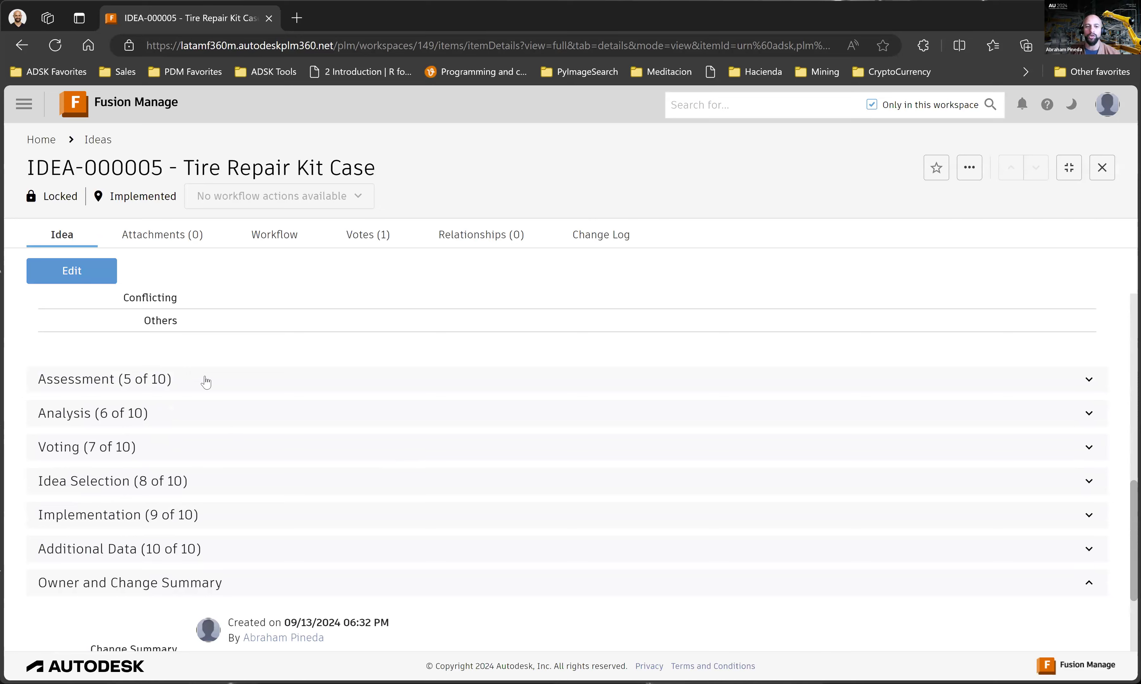
# - Expand the Assessment and Analysis sections and review the idea's assessment criteria, including Innovation and Cost Savings, alongside its total score
pyautogui.click(206, 382)
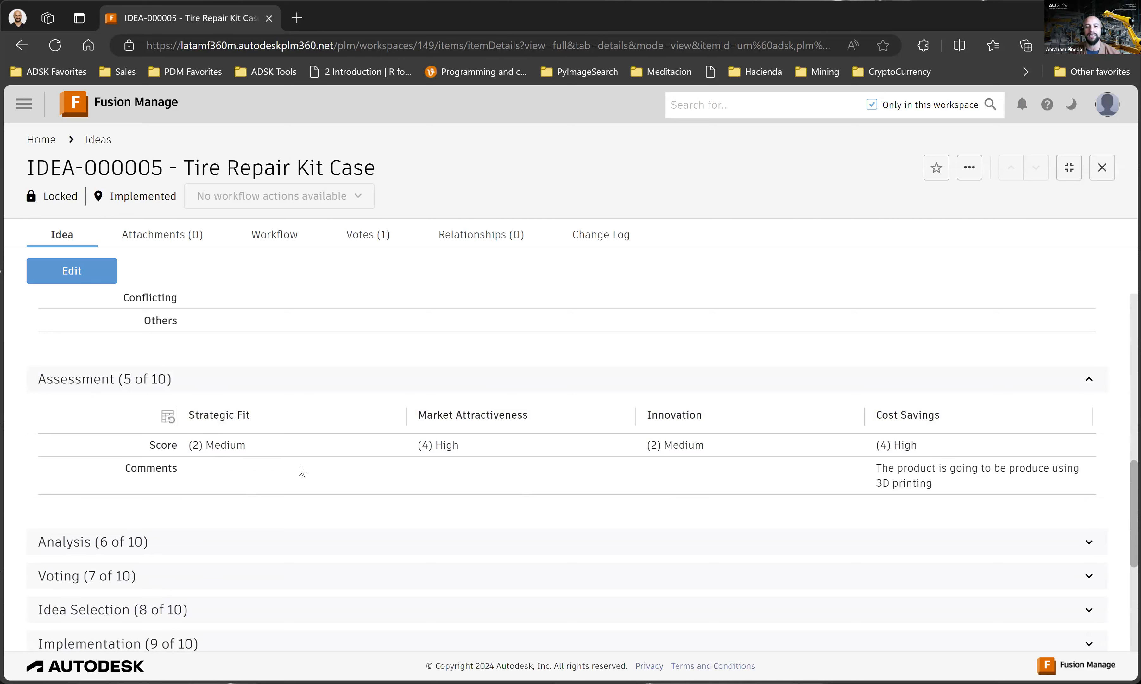
pyautogui.scroll(-3, 364, 455)
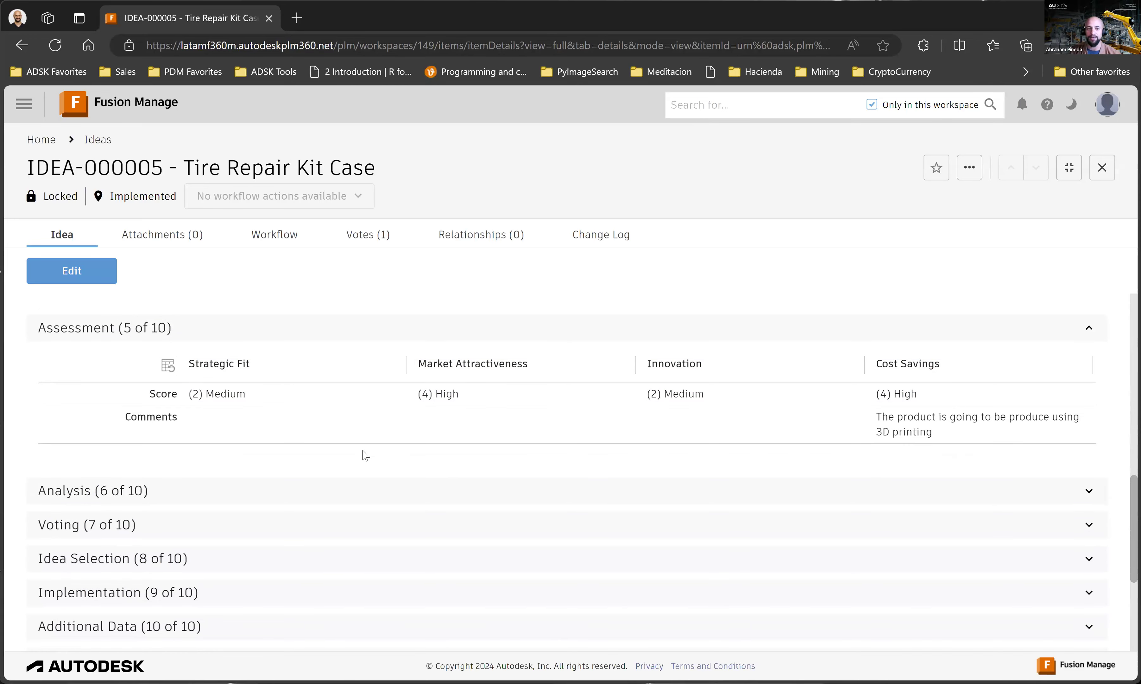
pyautogui.click(269, 399)
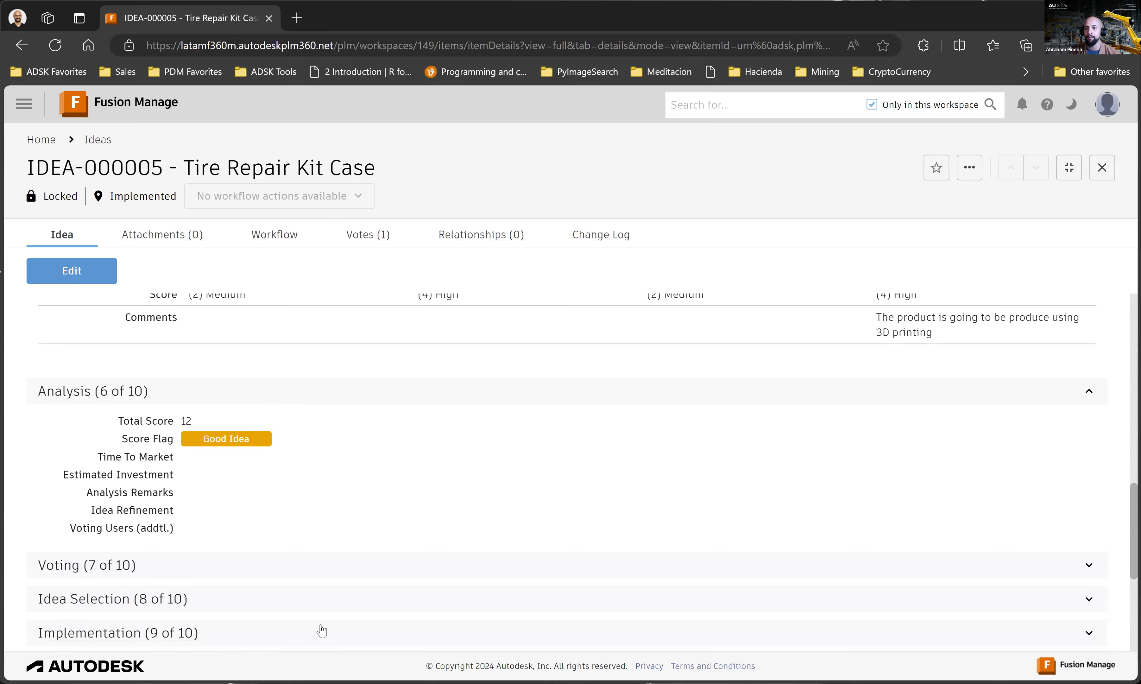
pyautogui.scroll(4, 318, 627)
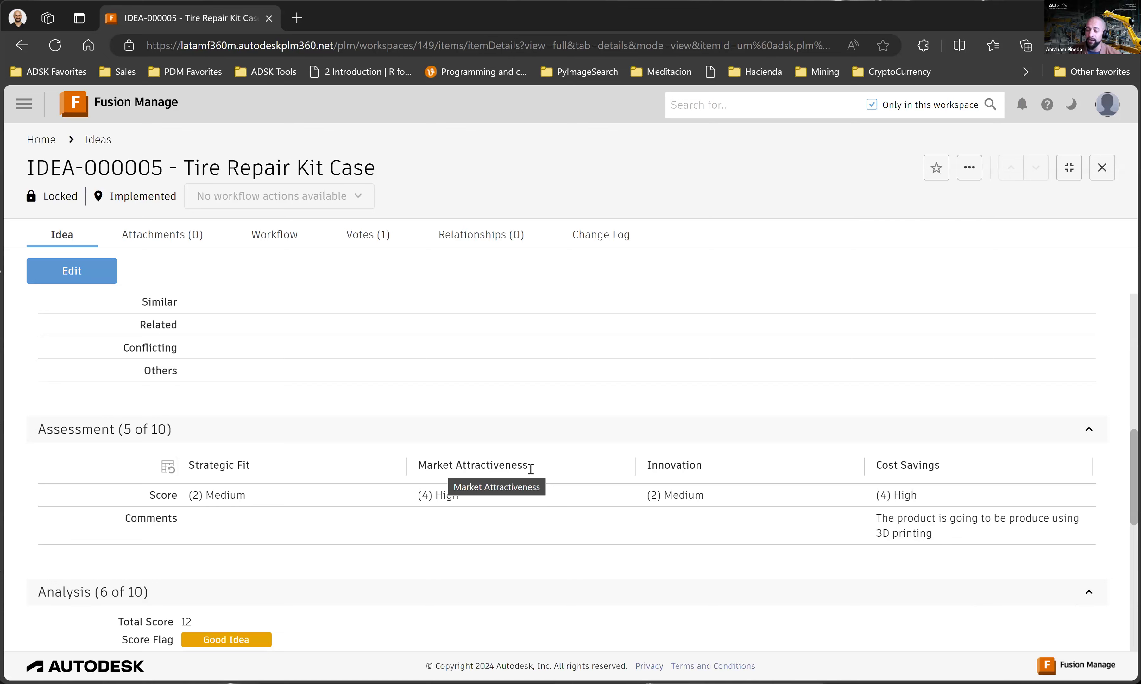
pyautogui.doubleClick(679, 469)
pyautogui.moveTo(945, 465); pyautogui.dragTo(869, 468)
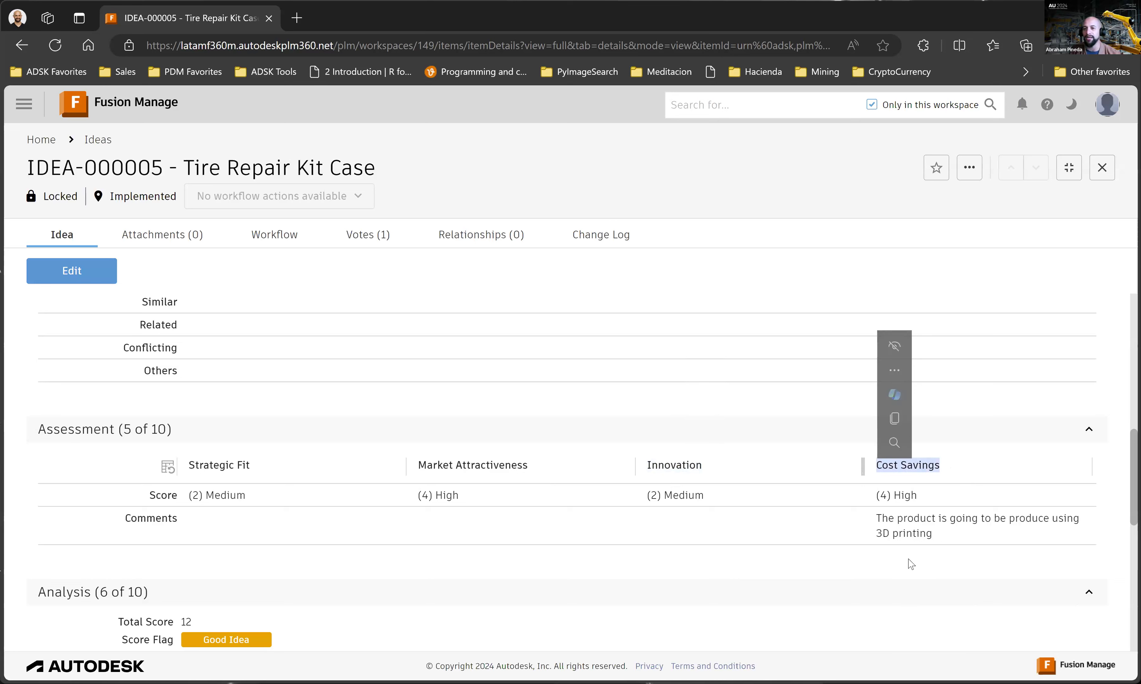